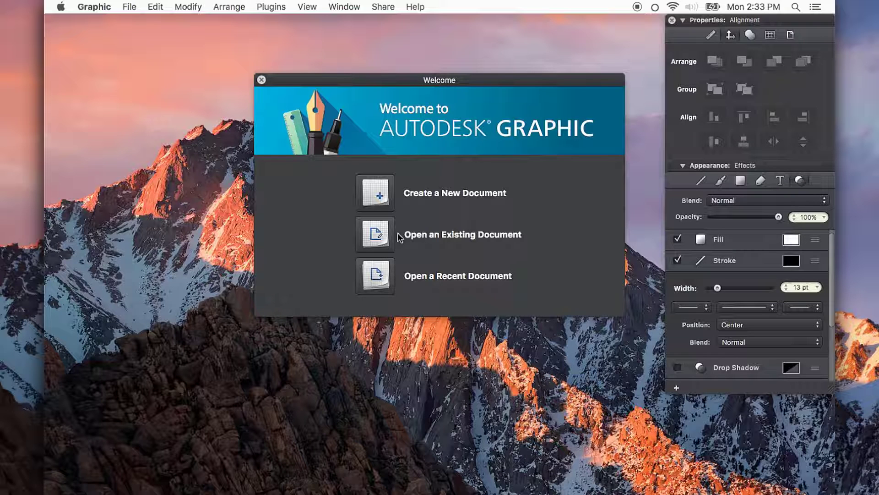
# Create a new document from the Welcome window.
pyautogui.click(384, 195)
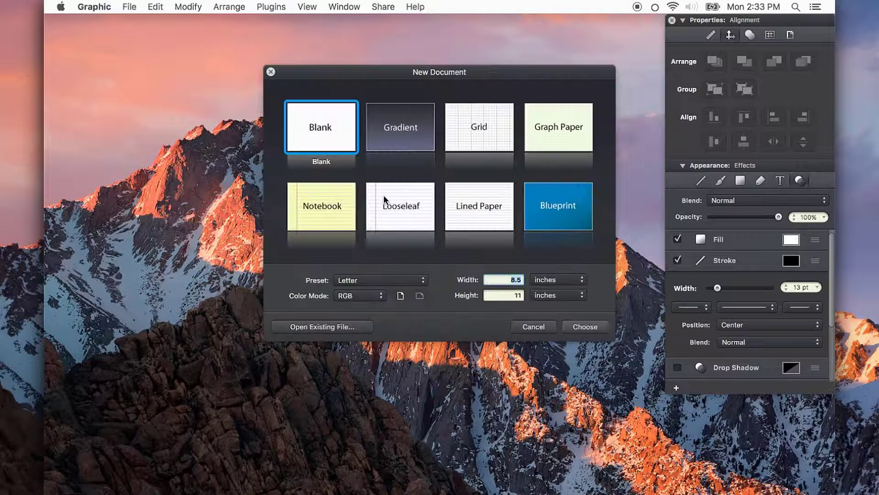
# Create a blank 3.5 × 2 inch document in CMYK colour mode.
pyautogui.write('3.5')
pyautogui.press('Tab')
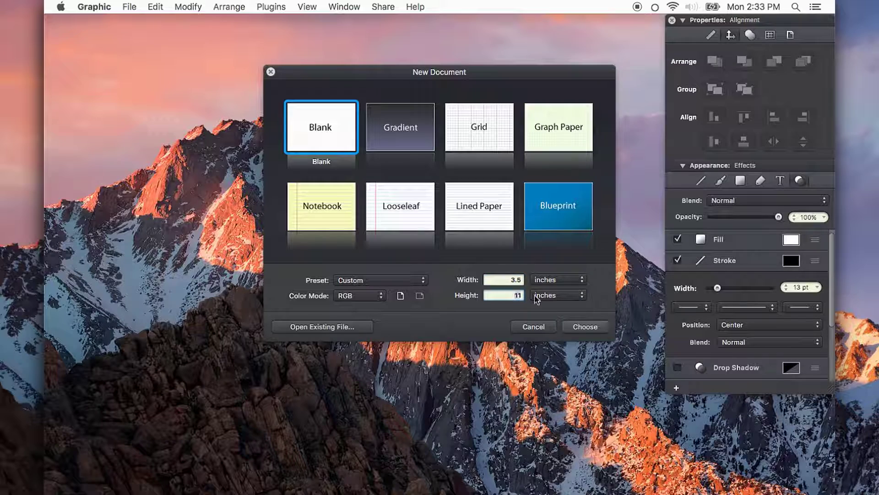
pyautogui.write('2')
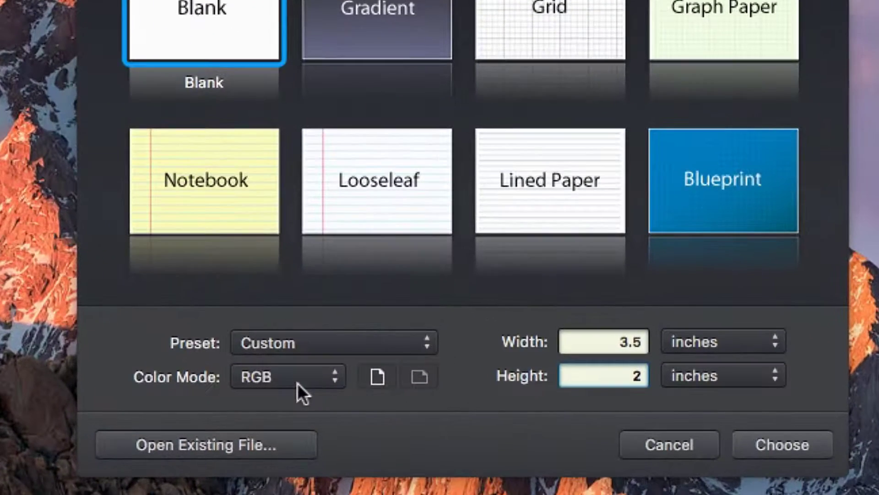
pyautogui.click(297, 383)
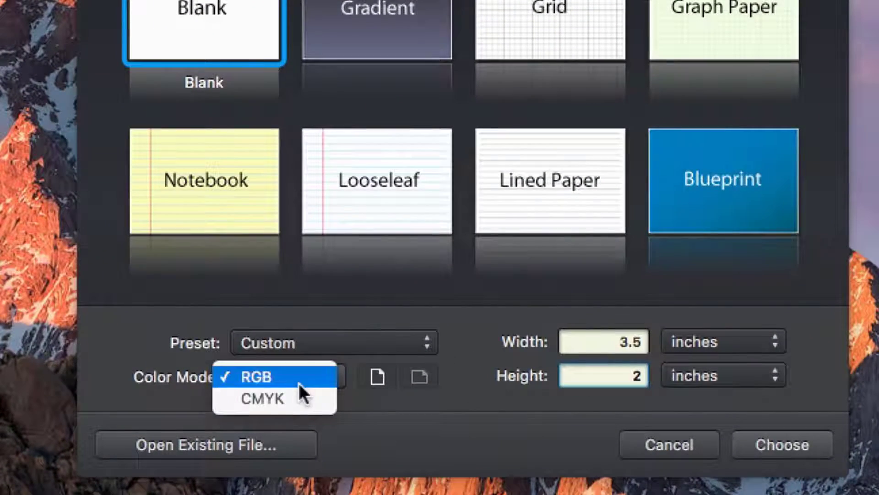
pyautogui.click(302, 405)
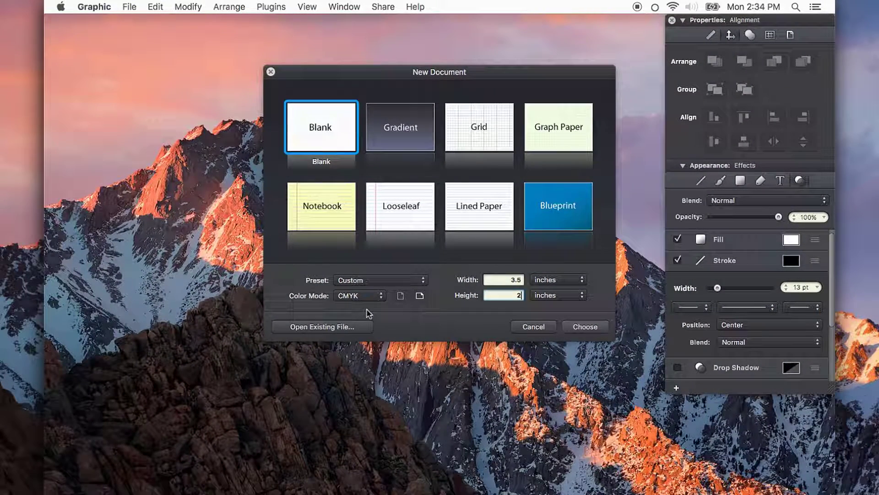
pyautogui.click(589, 326)
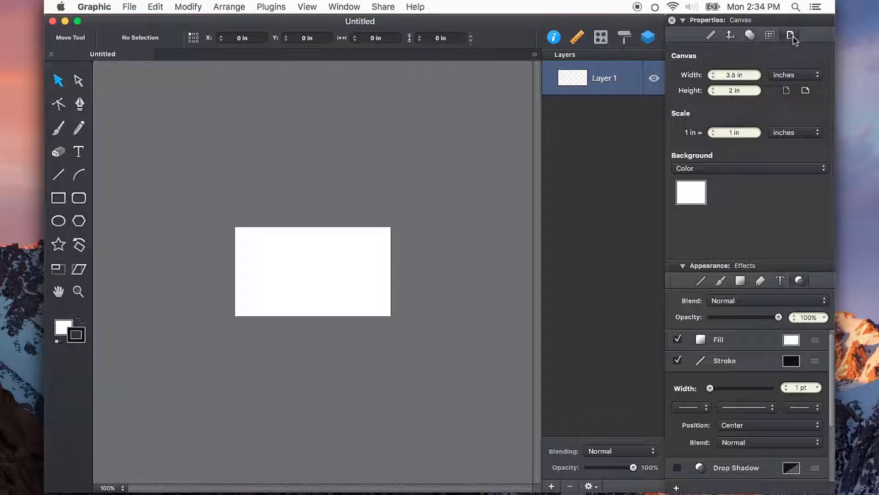
# Change the canvas width to 3.75 in and height to 2.25 in, and show rulers.
pyautogui.click(750, 74)
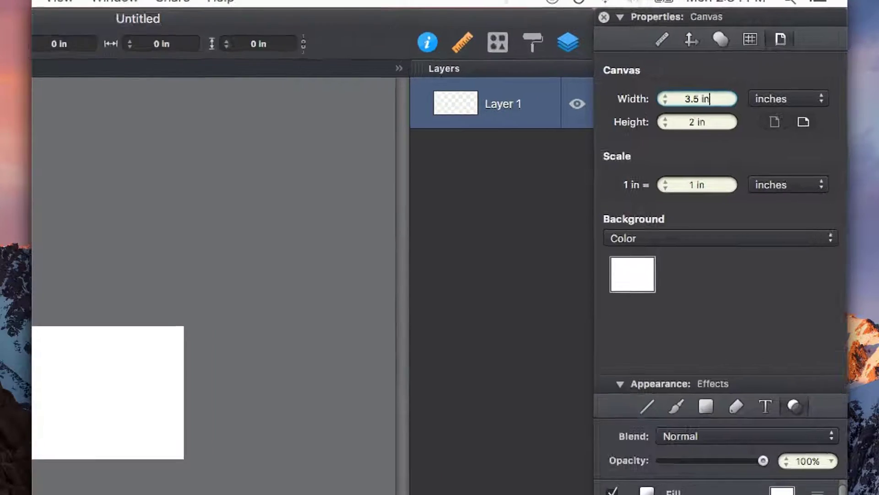
pyautogui.click(750, 75)
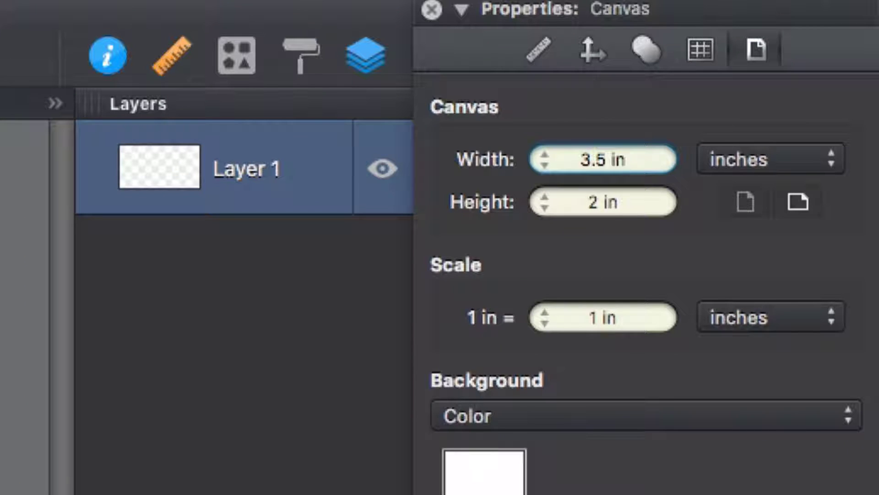
pyautogui.click(606, 159)
pyautogui.click(595, 160)
pyautogui.write('7')
pyautogui.click(601, 201)
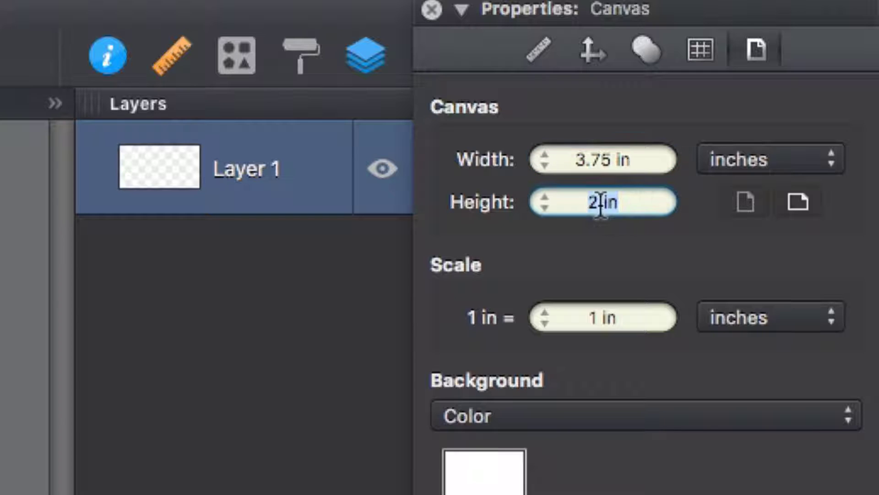
pyautogui.click(599, 202)
pyautogui.write('.25')
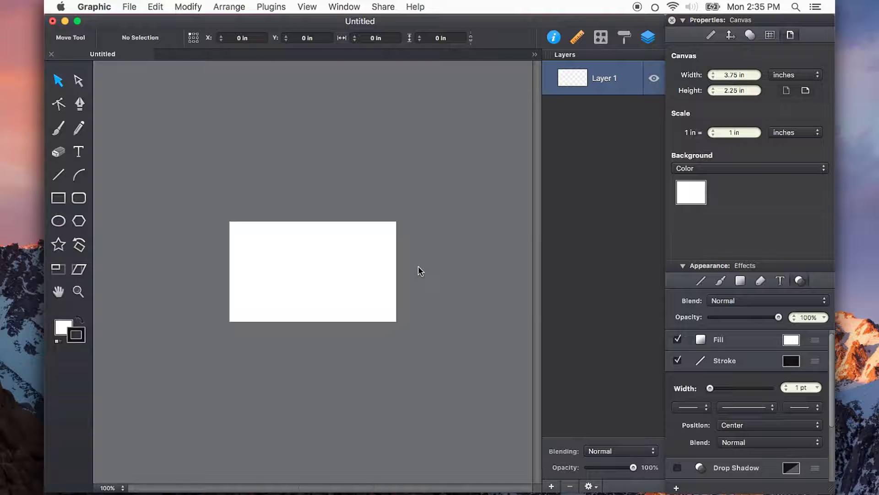
pyautogui.click(418, 267)
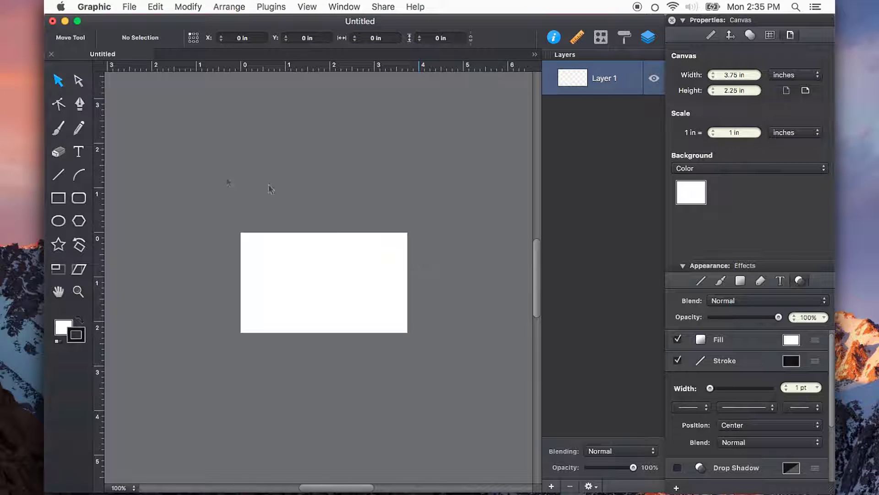
# Set grid X and Y spacing to 0.125 in with 1 subdivision, shown and snapping.
pyautogui.click(771, 37)
pyautogui.click(765, 91)
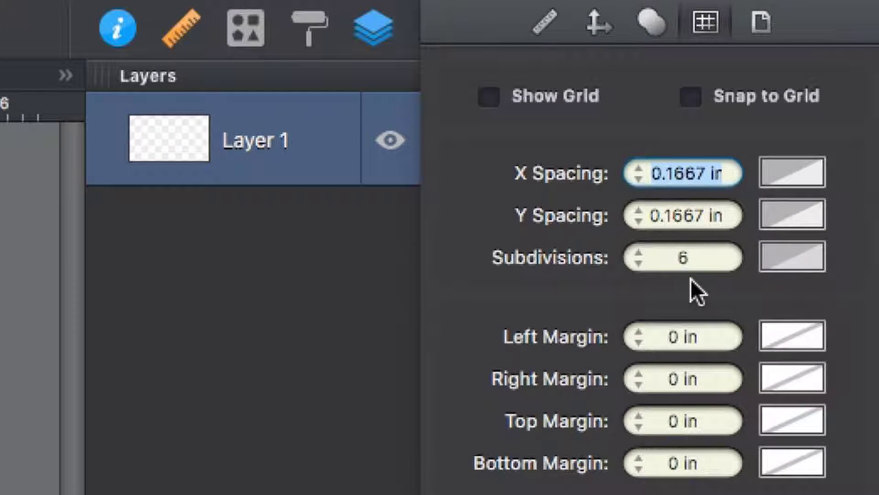
pyautogui.write('.125')
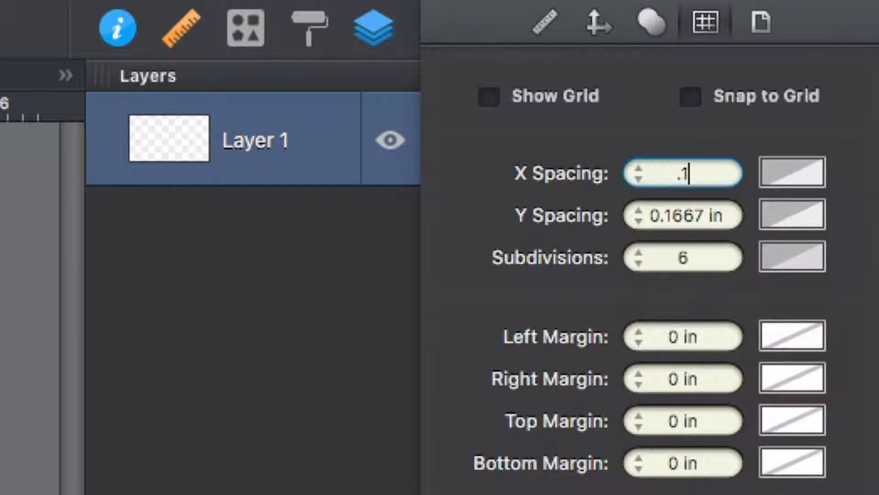
pyautogui.click(681, 213)
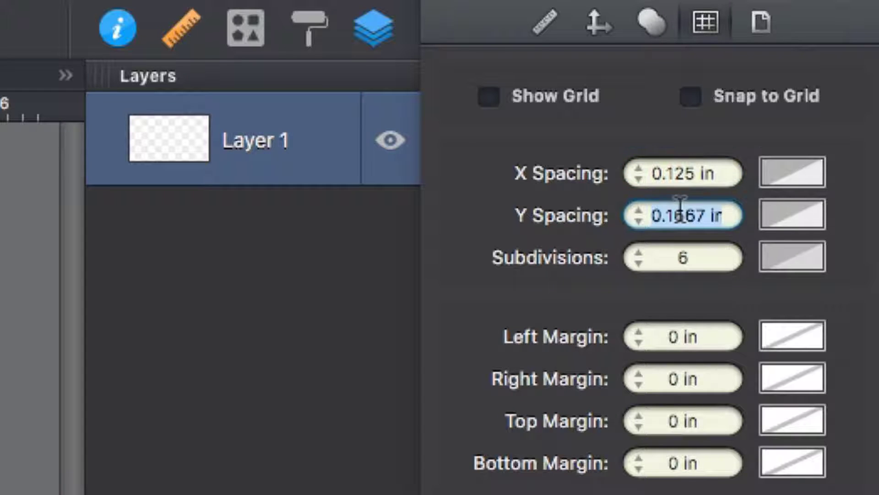
pyautogui.write('.125')
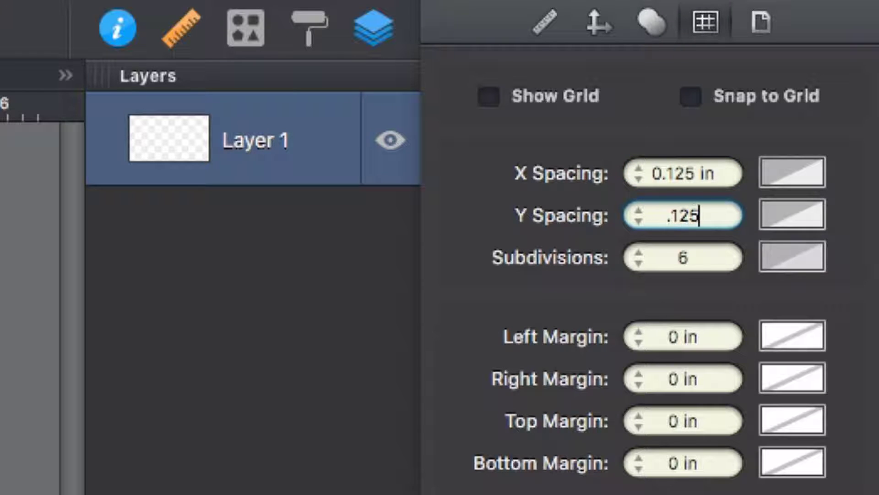
pyautogui.click(708, 259)
pyautogui.write('1')
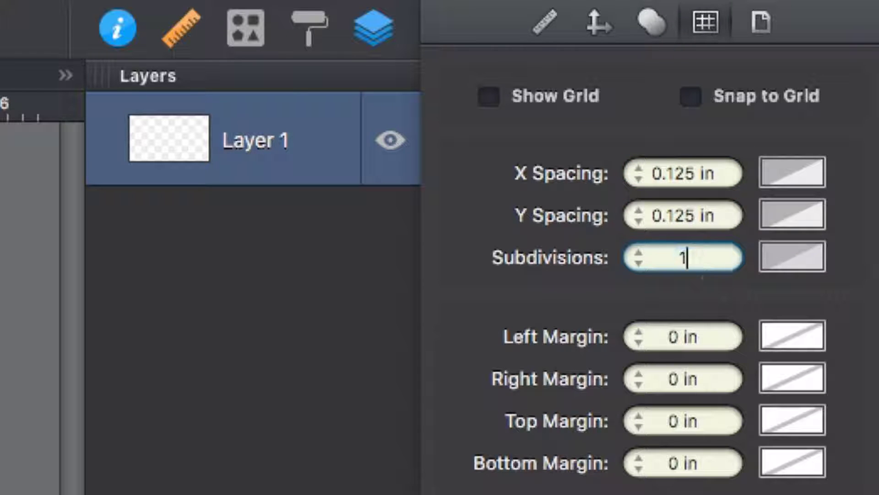
pyautogui.click(712, 211)
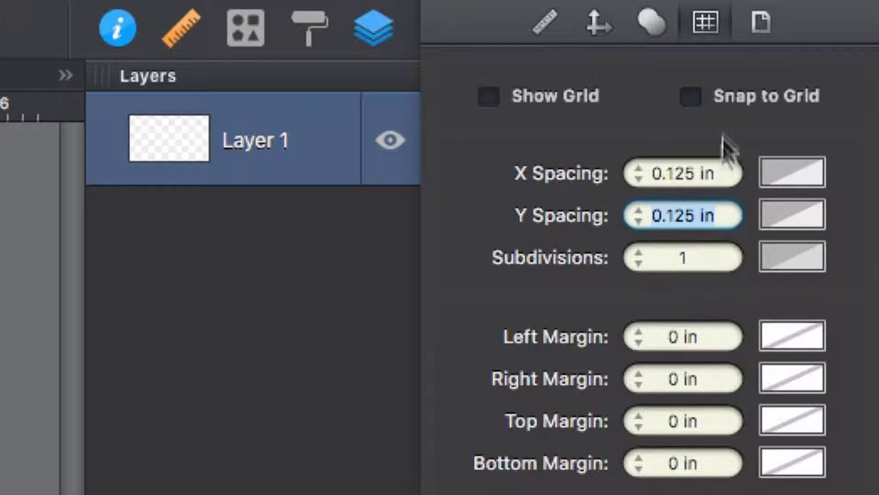
pyautogui.click(490, 97)
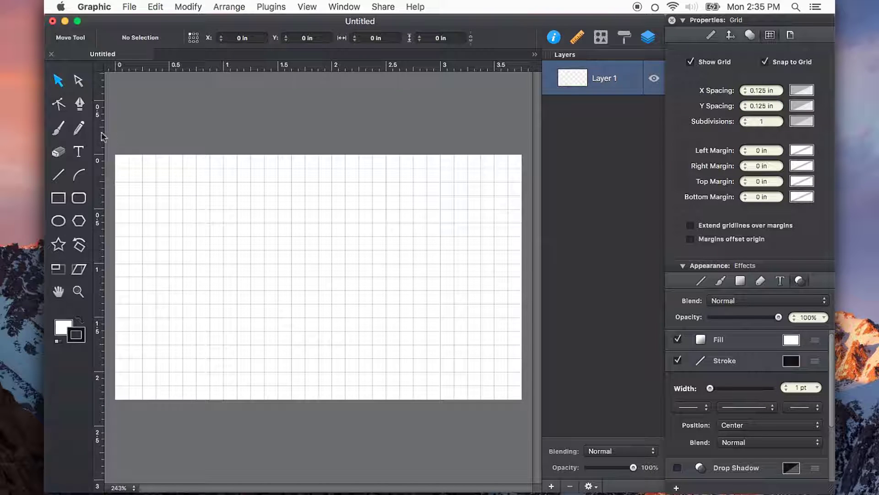
# Place guides 0.125 in inside the left, top, right (3.62 in) and bottom (2.12 in) edges.
pyautogui.moveTo(102, 134); pyautogui.dragTo(132, 135)
pyautogui.click(104, 213)
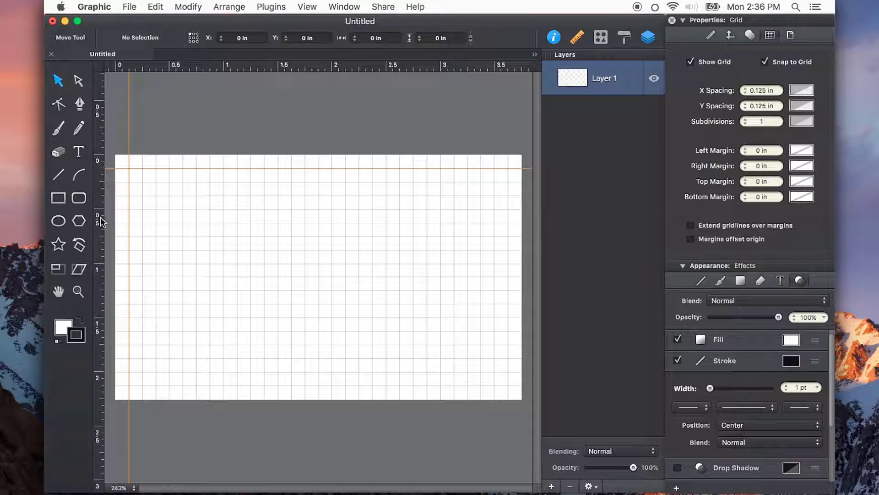
pyautogui.moveTo(102, 222); pyautogui.dragTo(510, 198)
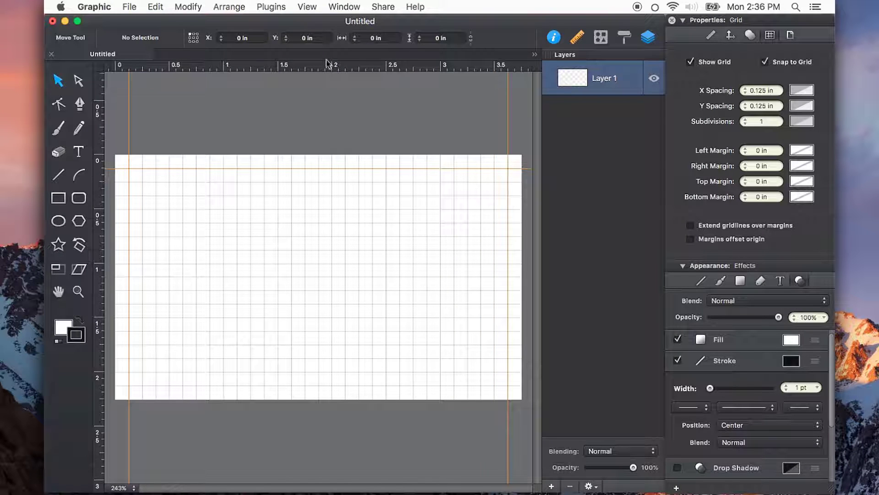
pyautogui.moveTo(327, 72); pyautogui.dragTo(325, 383)
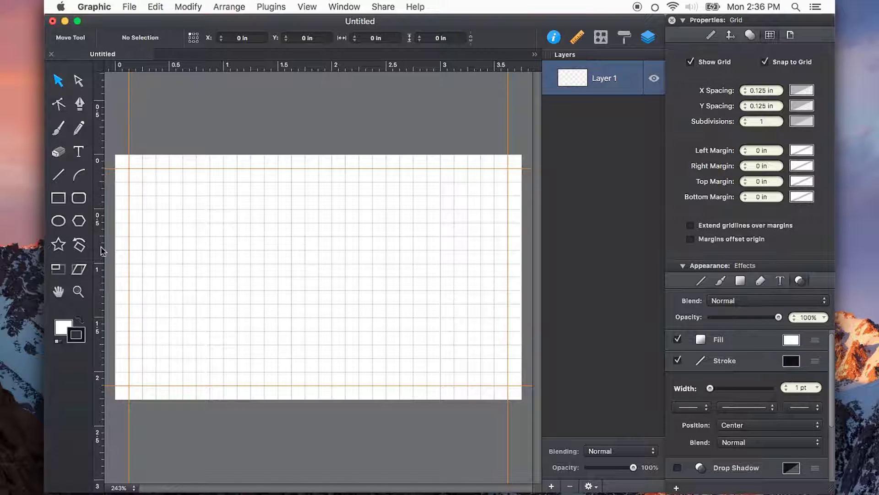
# Add second guides 0.25 in inside the left, top, right (3.38 in) and bottom edges.
pyautogui.moveTo(101, 251); pyautogui.dragTo(143, 238)
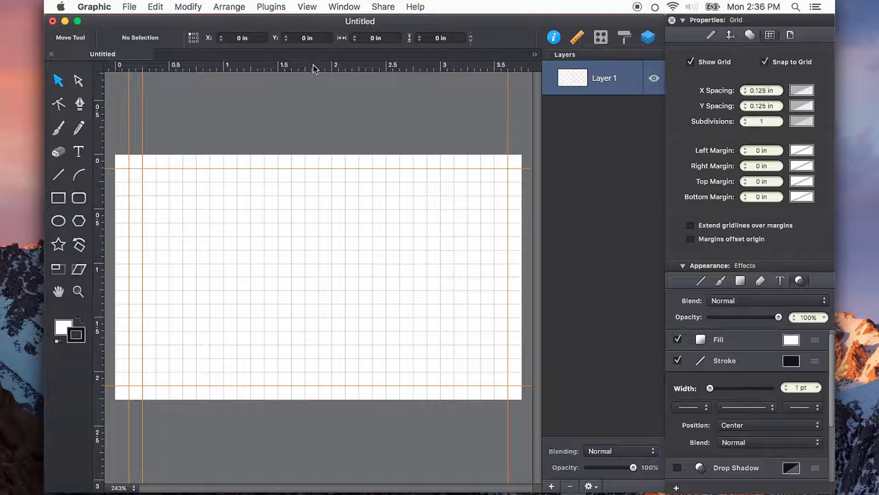
pyautogui.moveTo(315, 69); pyautogui.dragTo(302, 184)
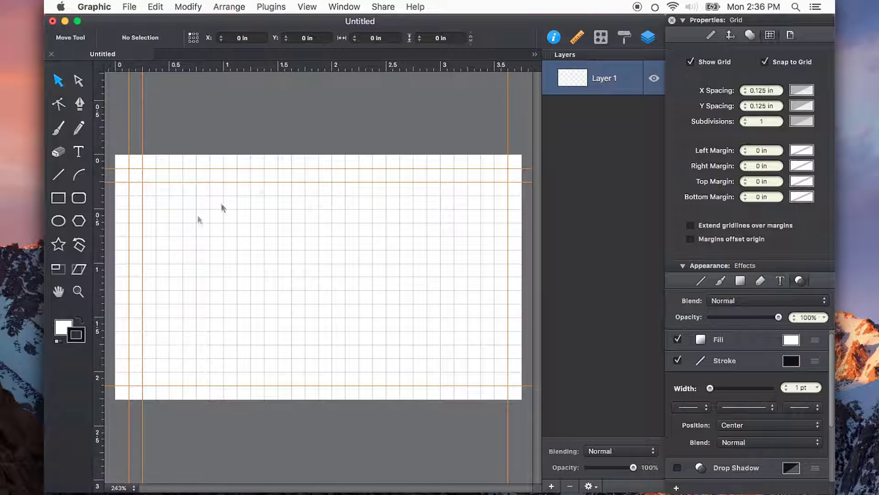
pyautogui.moveTo(102, 253); pyautogui.dragTo(494, 251)
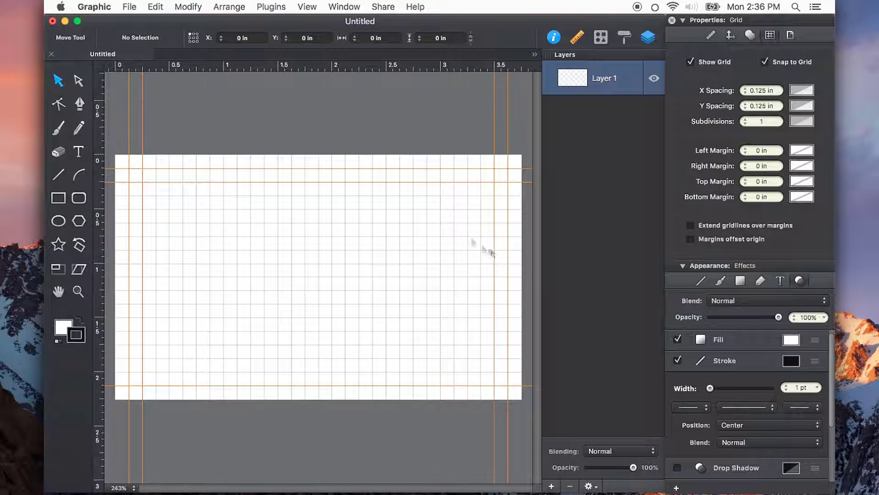
pyautogui.moveTo(316, 68); pyautogui.dragTo(289, 367)
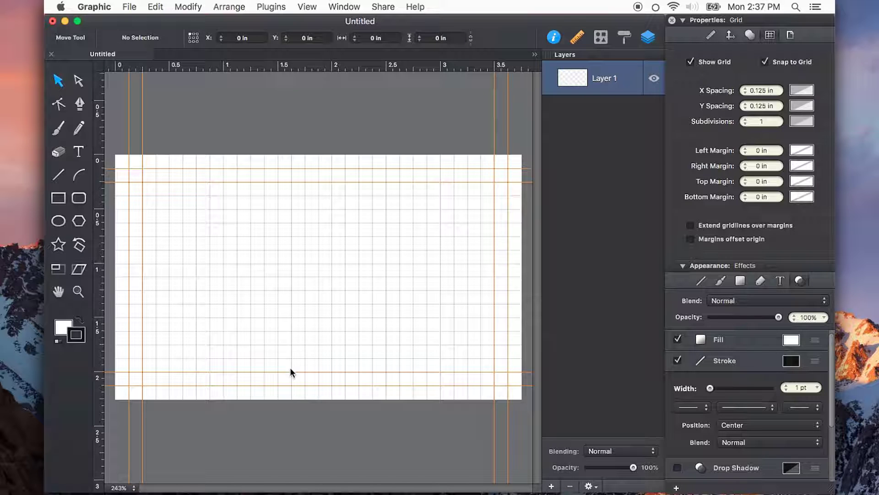
# Turn off grid display and snapping, and hide the rulers.
pyautogui.click(765, 62)
pyautogui.click(691, 62)
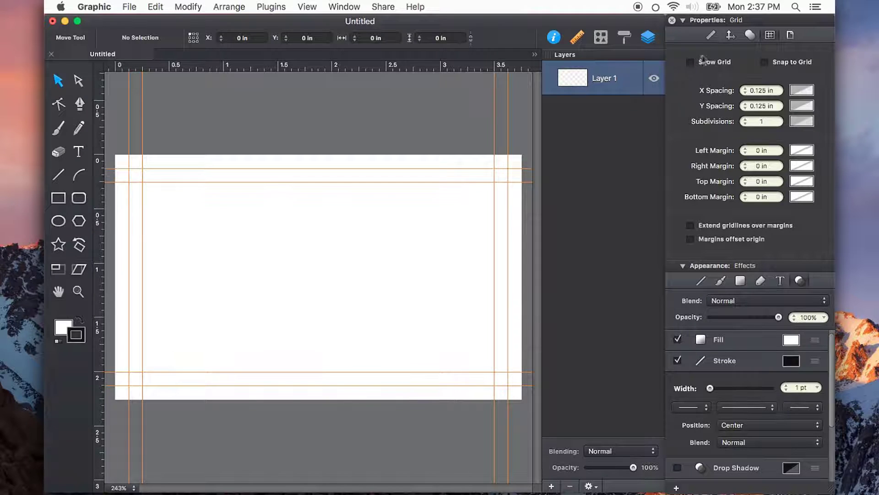
pyautogui.press('super+r')
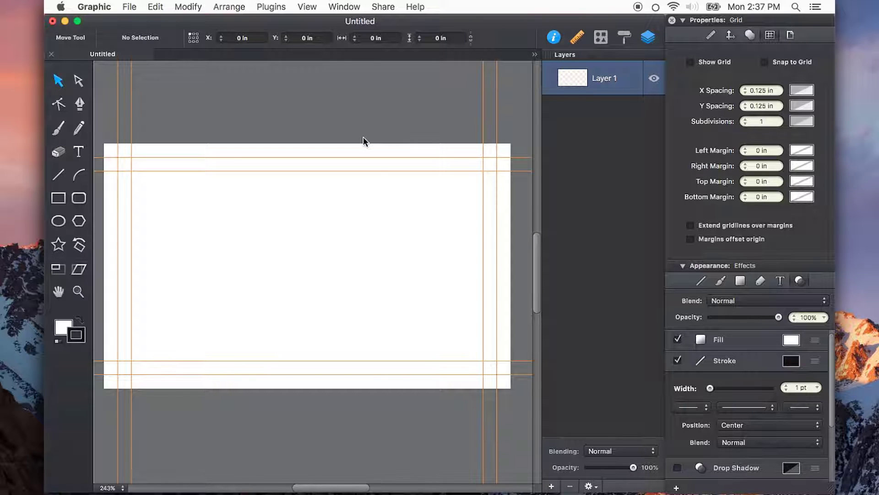
# Rename Layer 1 to 'Front'.
pyautogui.doubleClick(605, 79)
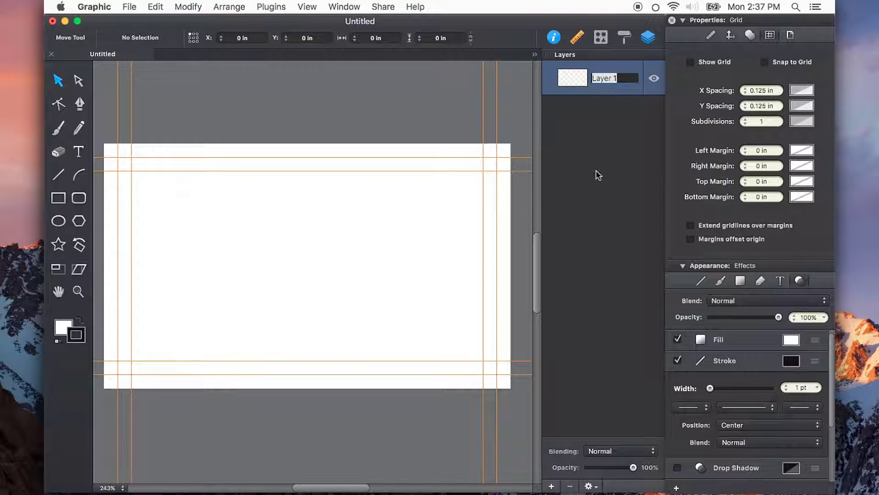
pyautogui.write('Front')
pyautogui.press('Return')
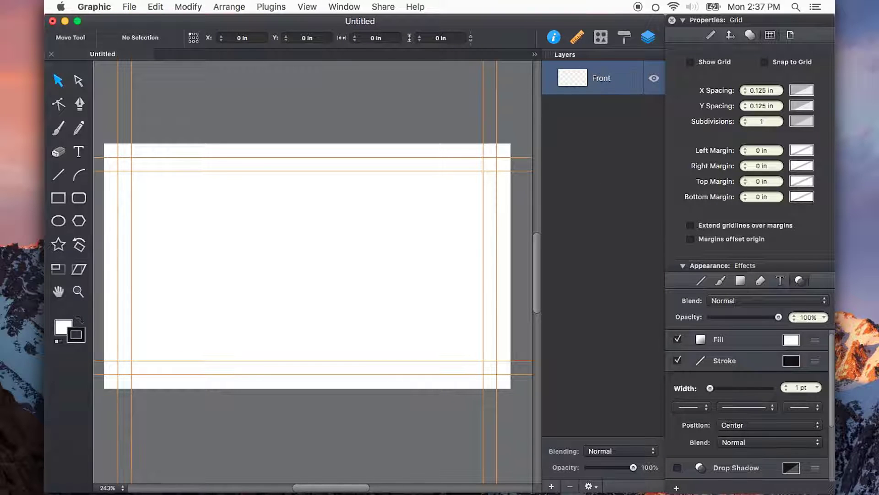
# Add a new layer below Front and name it 'Back'.
pyautogui.click(552, 486)
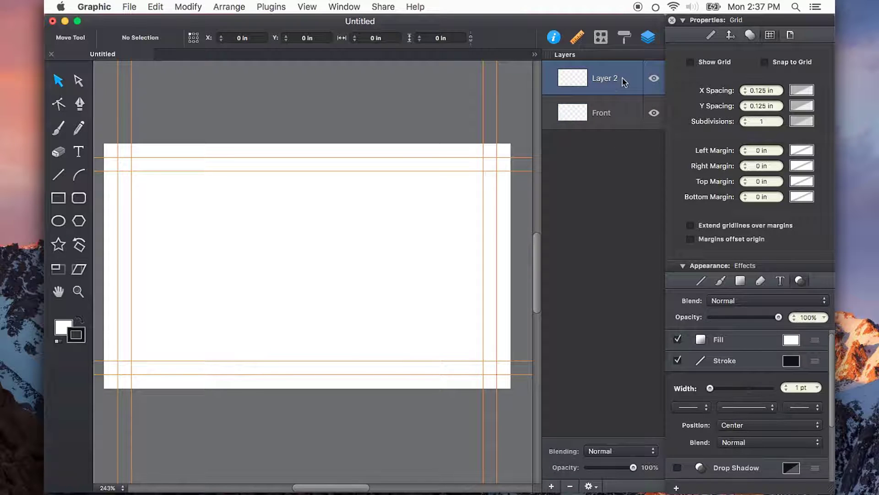
pyautogui.moveTo(624, 81); pyautogui.dragTo(607, 101)
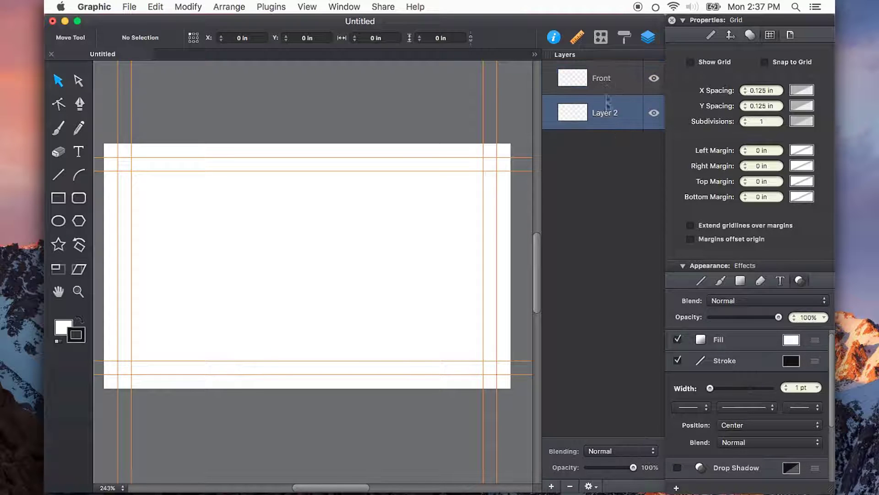
pyautogui.doubleClick(611, 114)
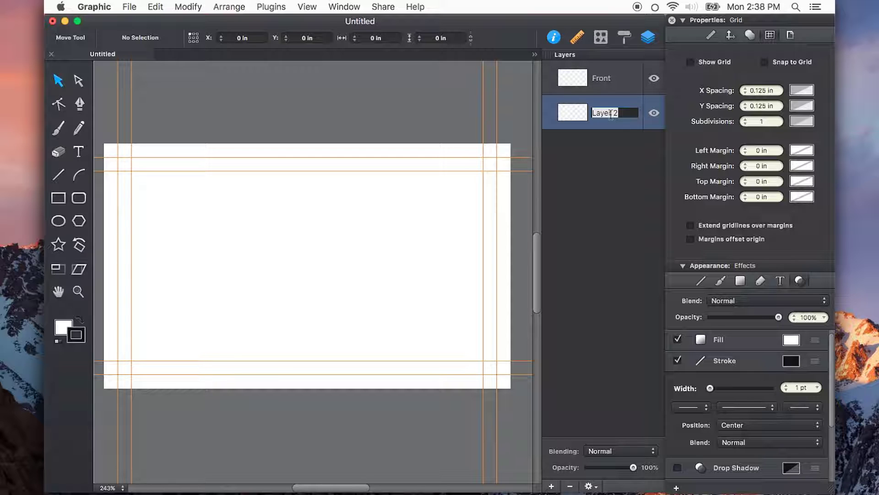
pyautogui.write('Back')
pyautogui.press('Return')
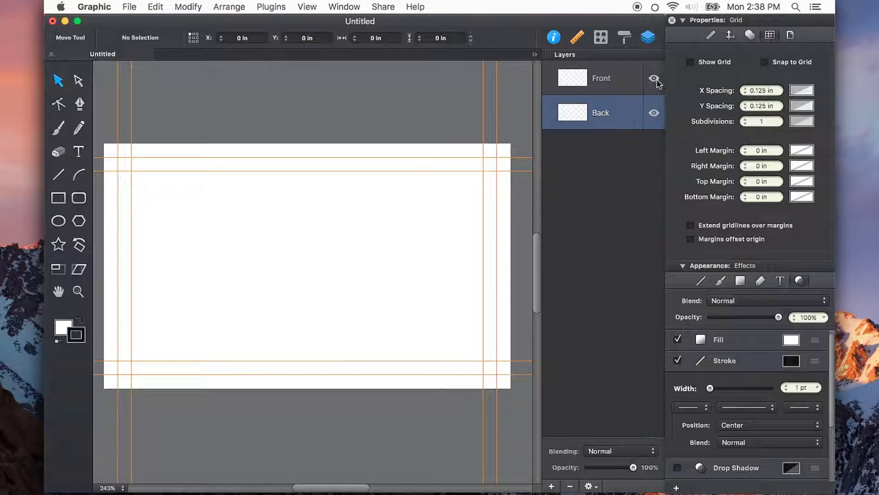
pyautogui.click(657, 83)
# Draw a rectangle covering the whole 3.75 × 2.25 in card.
pyautogui.click(58, 198)
pyautogui.moveTo(179, 187); pyautogui.dragTo(511, 388)
pyautogui.moveTo(179, 187); pyautogui.dragTo(104, 144)
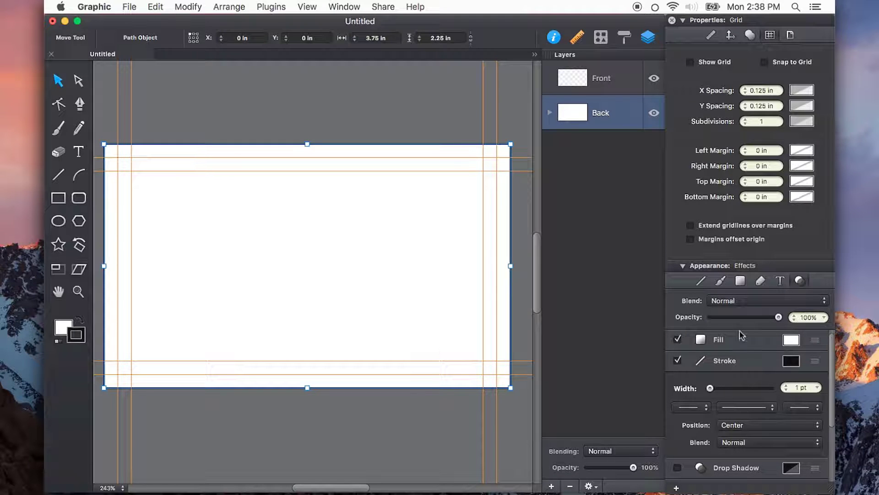
# Fill the rectangle with CMYK Cyan 67%, Black 15% using the CMYK sliders.
pyautogui.click(790, 279)
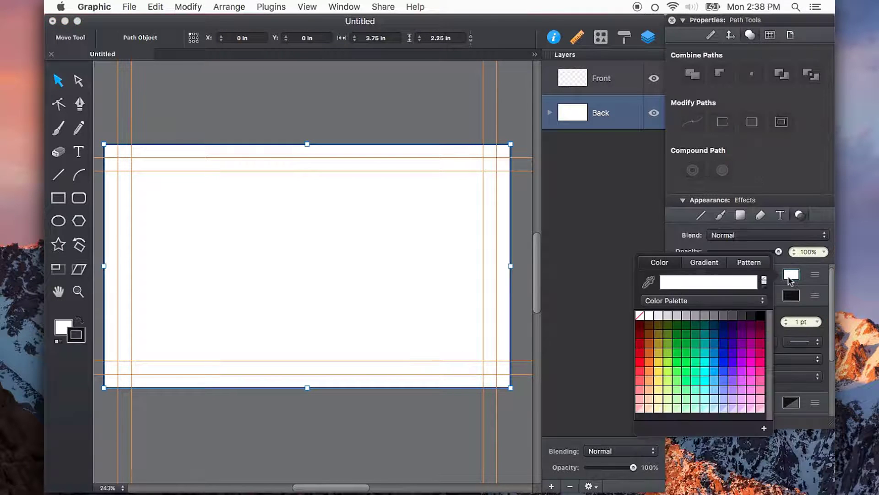
pyautogui.click(689, 302)
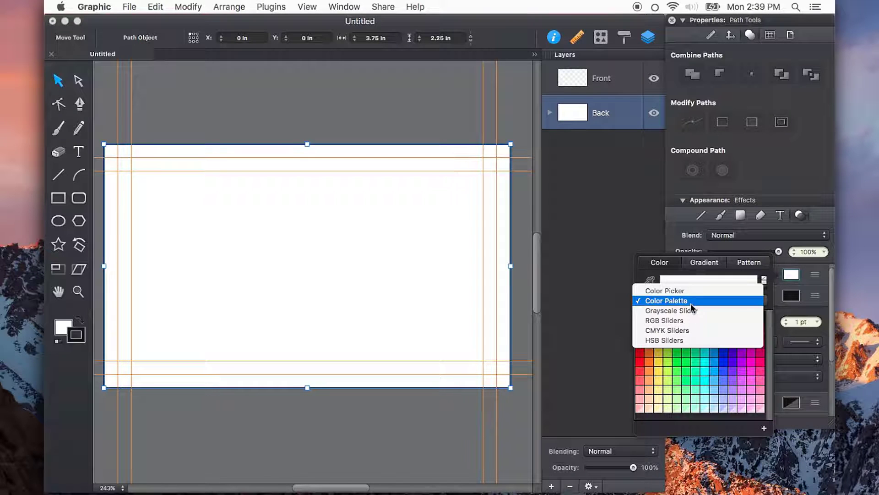
pyautogui.click(696, 330)
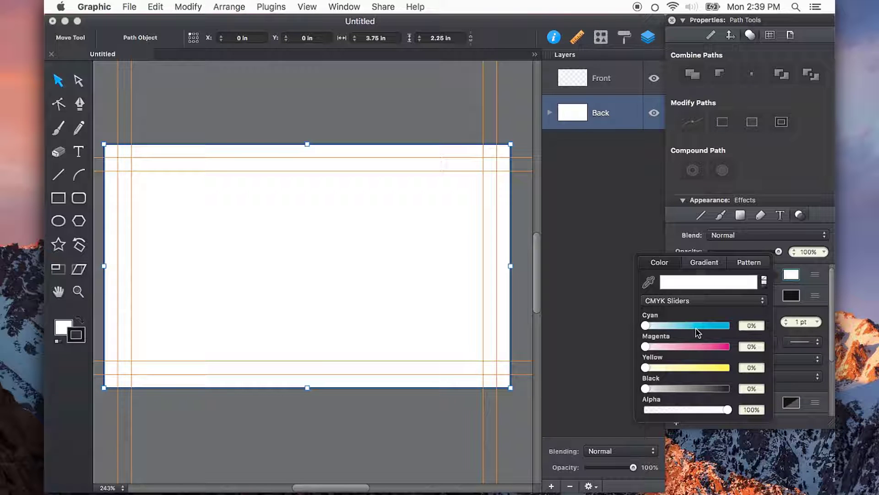
pyautogui.moveTo(696, 328); pyautogui.dragTo(701, 328)
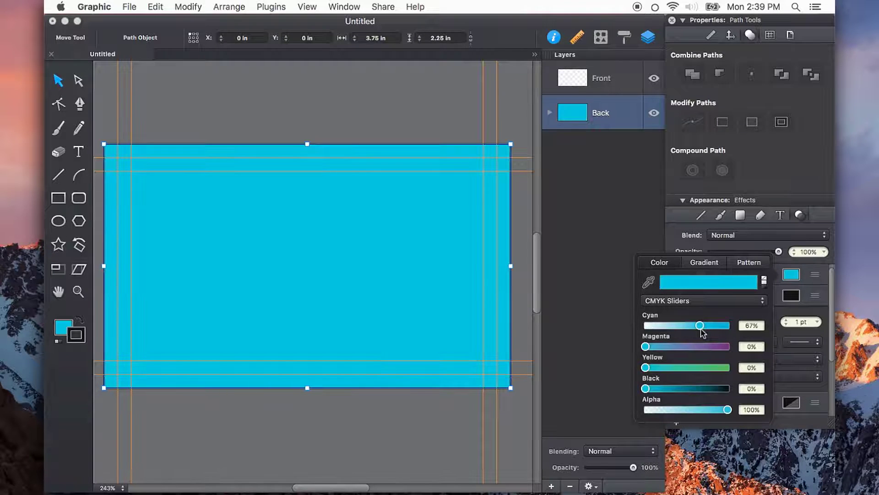
pyautogui.moveTo(645, 388); pyautogui.dragTo(656, 391)
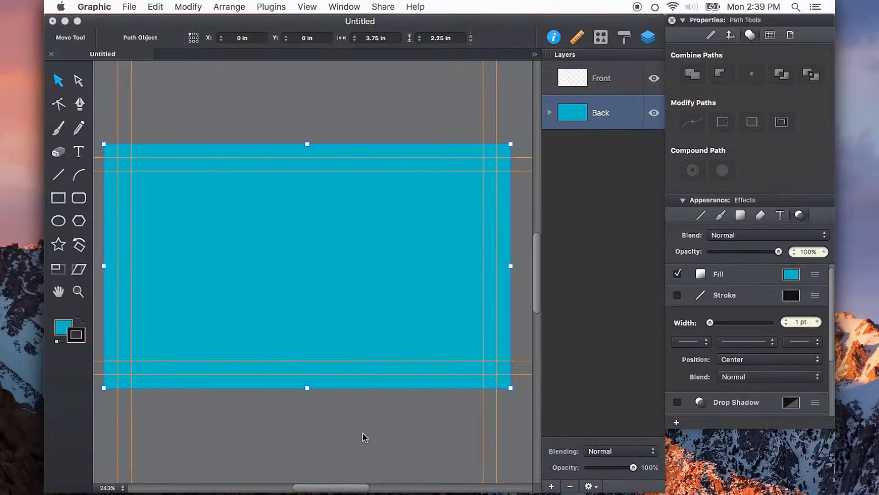
pyautogui.click(362, 434)
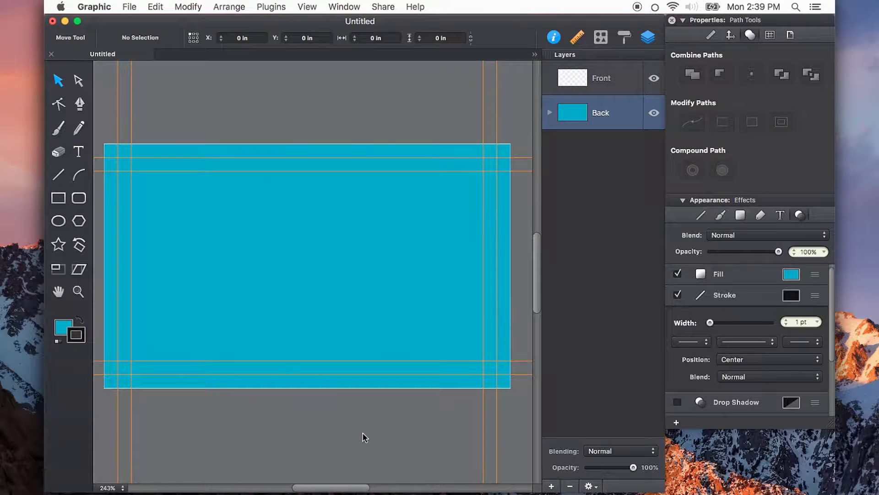
# Set the canvas background to None and type the heading 'BUSINESS NAME' on the card.
pyautogui.click(790, 35)
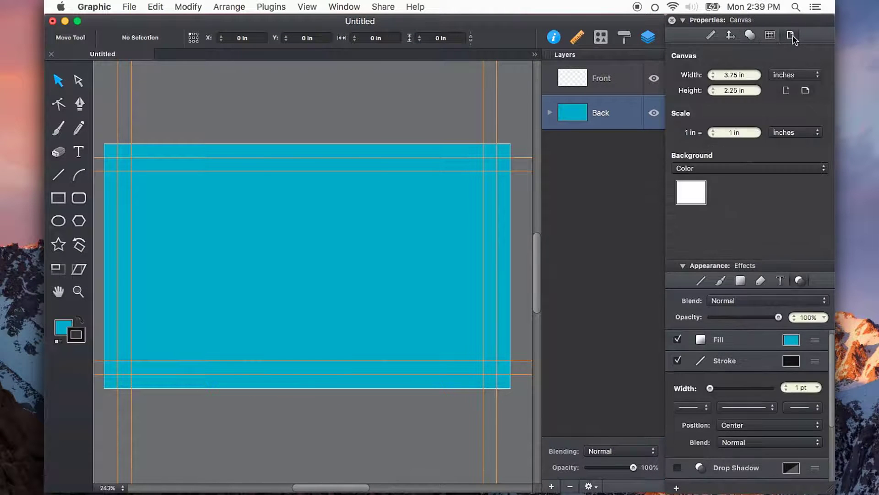
pyautogui.click(701, 168)
pyautogui.click(700, 157)
pyautogui.press('t')
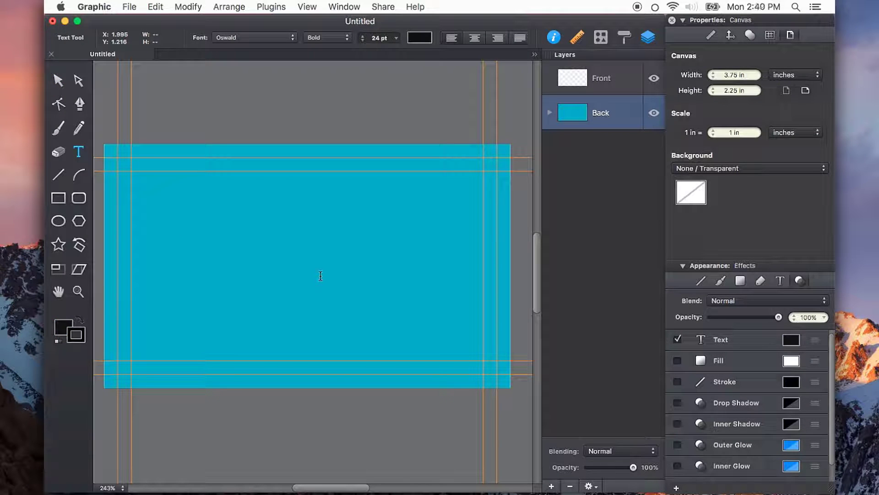
pyautogui.write('BUSINESS NAME')
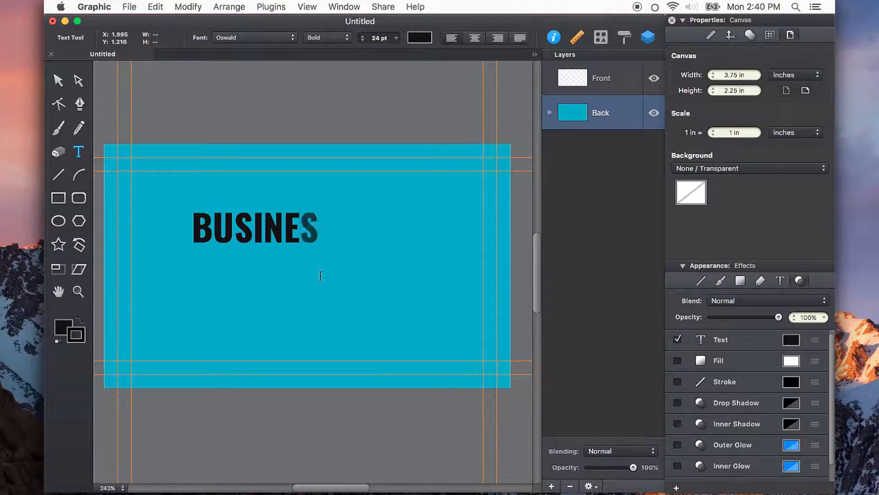
# Make the BUSINESS NAME heading white and move it lower on the card.
pyautogui.press('super+a')
pyautogui.click(791, 339)
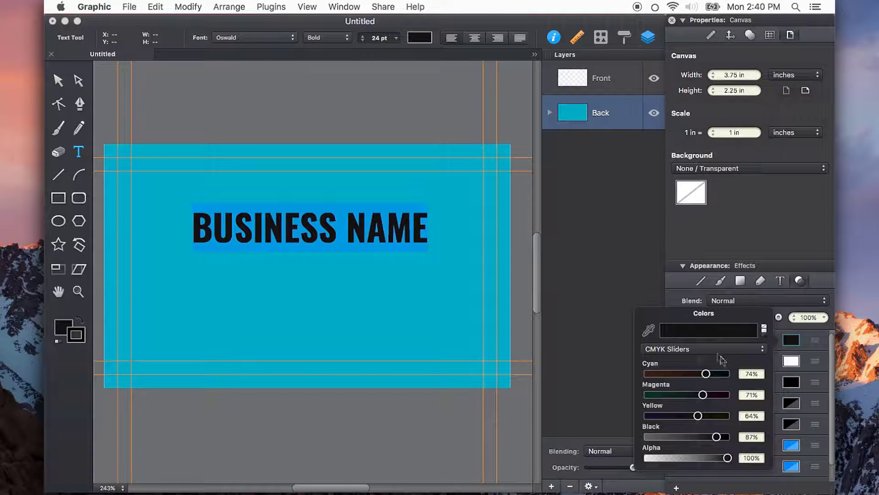
pyautogui.click(420, 37)
pyautogui.click(490, 59)
pyautogui.press('Escape')
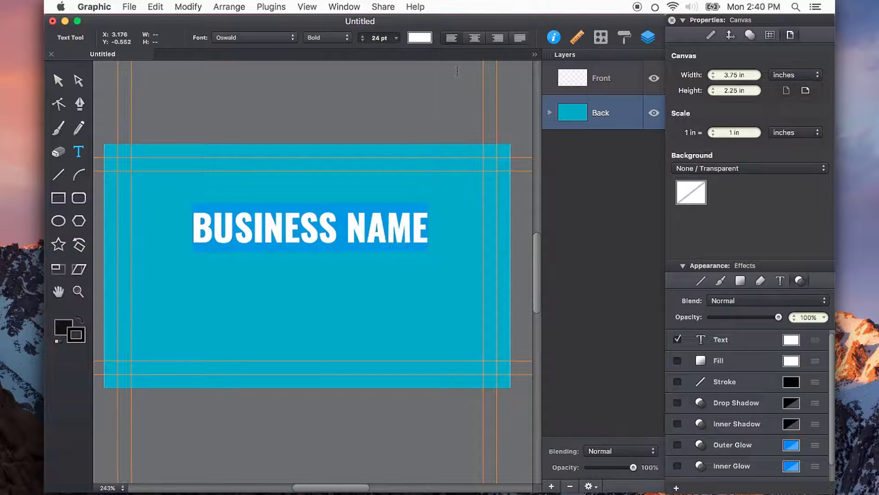
pyautogui.press('Escape')
pyautogui.moveTo(369, 236); pyautogui.dragTo(367, 255)
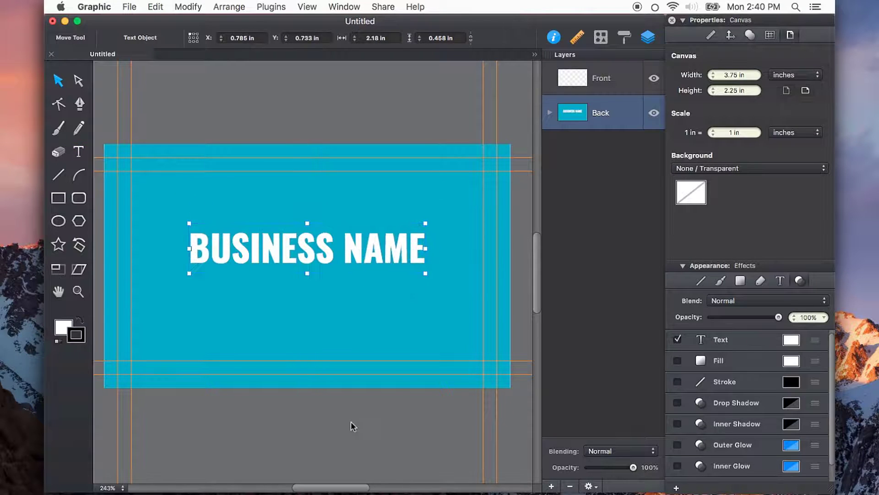
pyautogui.press('t')
pyautogui.click(224, 319)
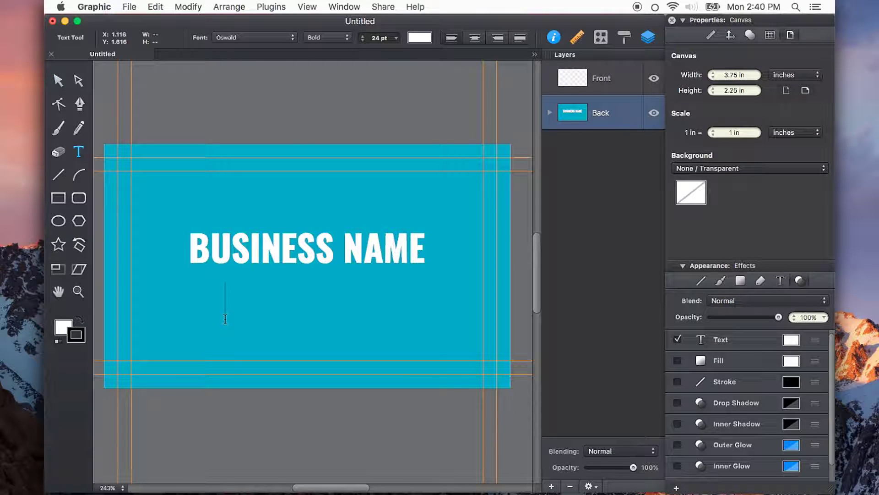
# Type the contact's full name below the heading, set in Oswald Light at a smaller size.
pyautogui.write('John Smith')
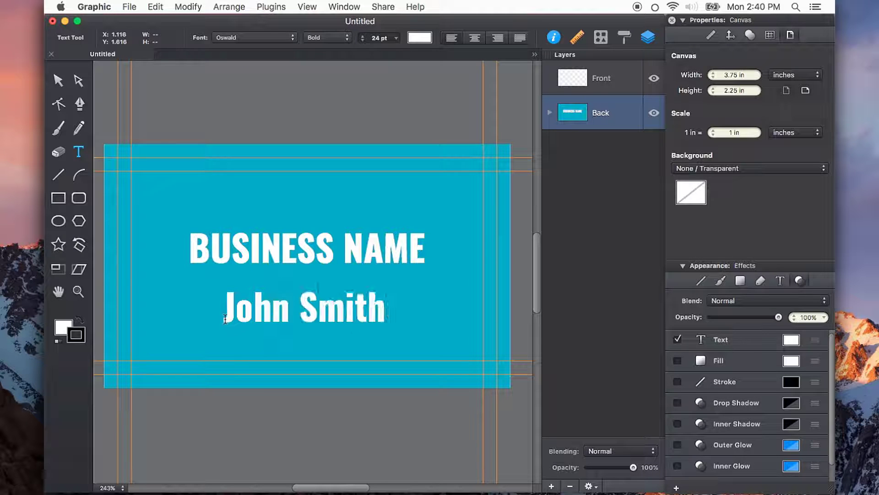
pyautogui.press('super+a')
pyautogui.click(326, 37)
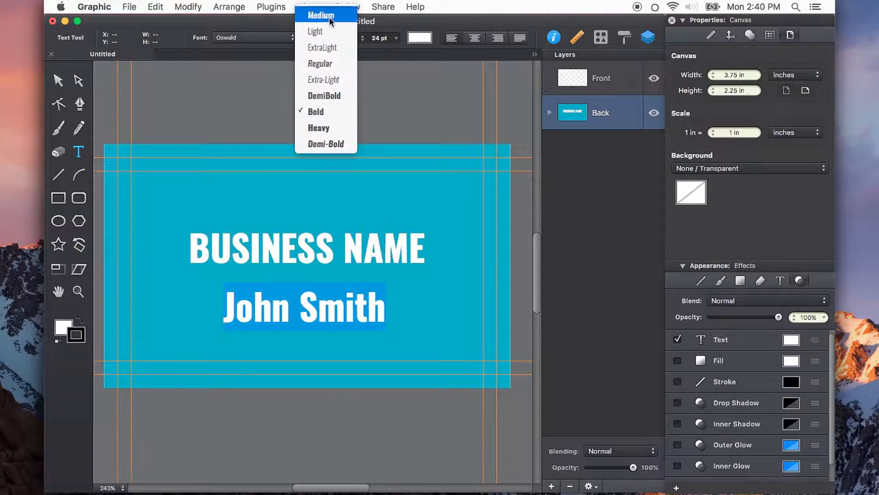
pyautogui.click(327, 14)
pyautogui.click(327, 40)
pyautogui.click(323, 59)
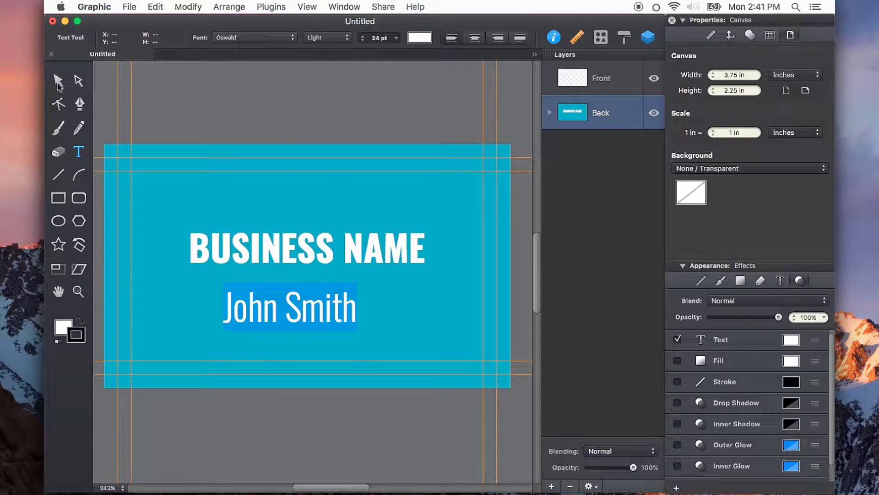
pyautogui.click(379, 38)
pyautogui.click(376, 58)
pyautogui.press('Escape')
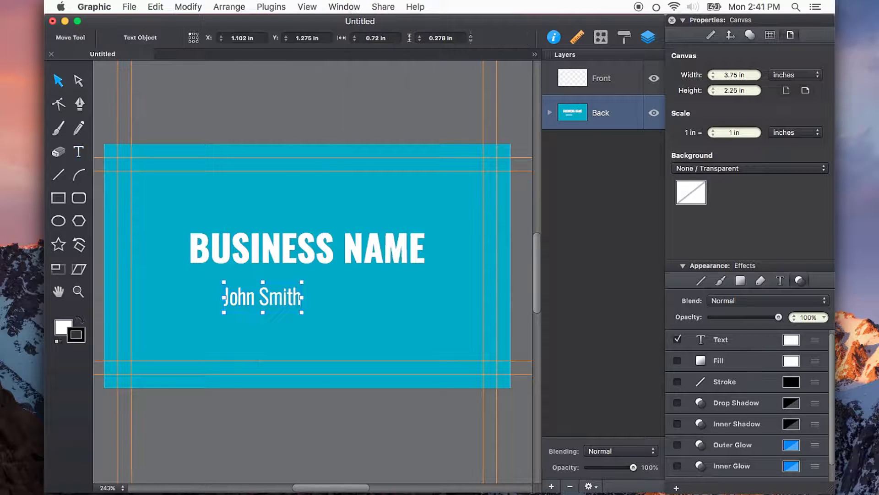
# Append ' | President, CEO' to the name line and reselect it with the Move tool.
pyautogui.moveTo(282, 302); pyautogui.dragTo(418, 300)
pyautogui.doubleClick(325, 286)
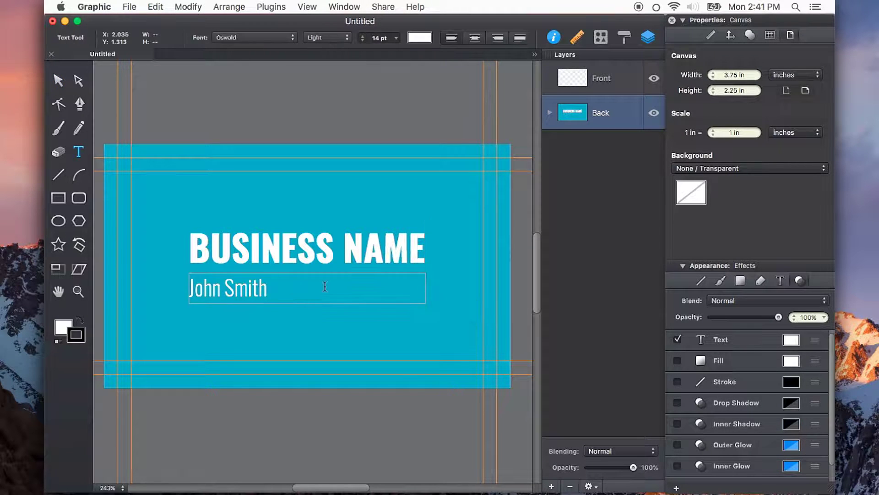
pyautogui.write('| President')
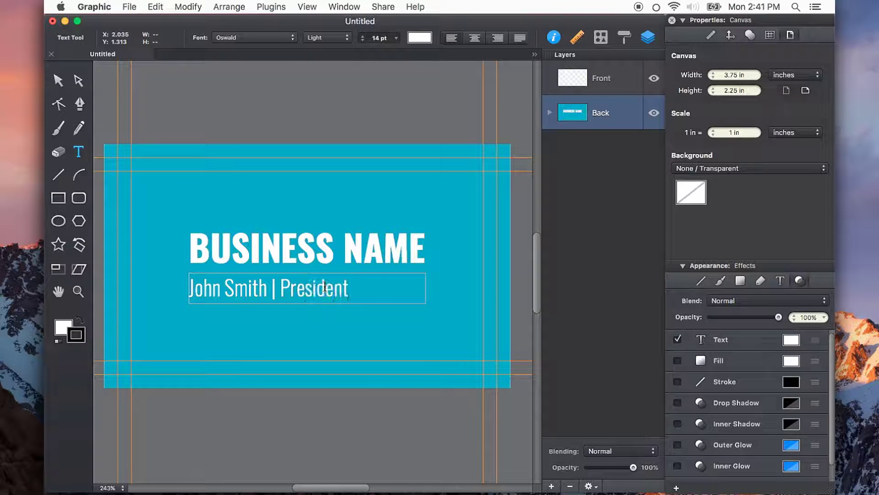
pyautogui.write(', CEO')
pyautogui.press('Return')
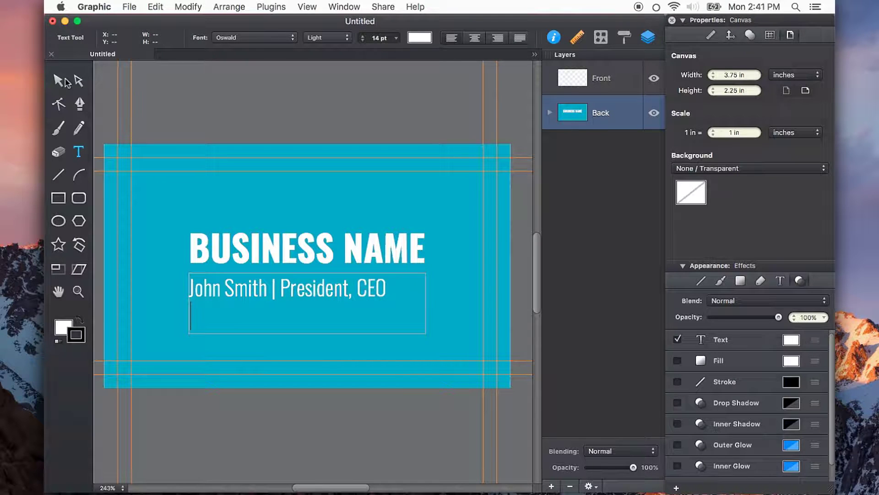
pyautogui.click(64, 80)
pyautogui.scroll(-2, 224, 94)
pyautogui.moveTo(321, 277)
pyautogui.mouseDown()
pyautogui.moveTo(324, 270)
pyautogui.moveTo(322, 279)
pyautogui.mouseUp()
pyautogui.click(326, 403)
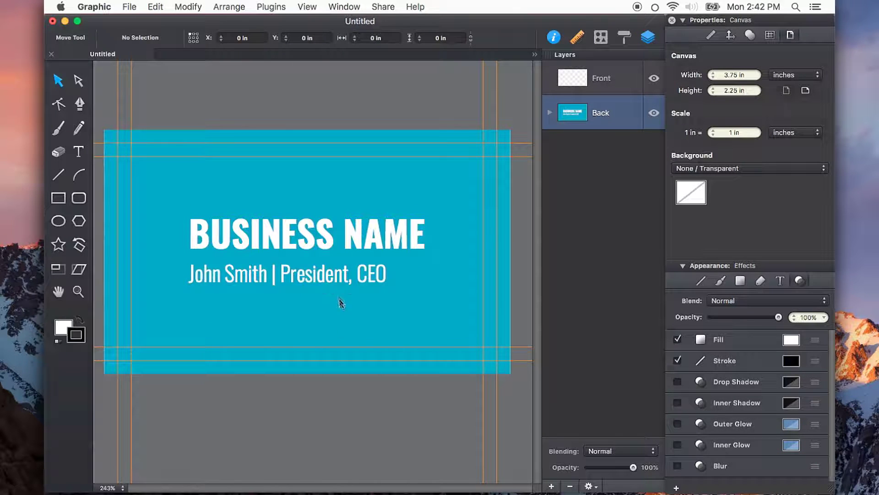
pyautogui.click(335, 273)
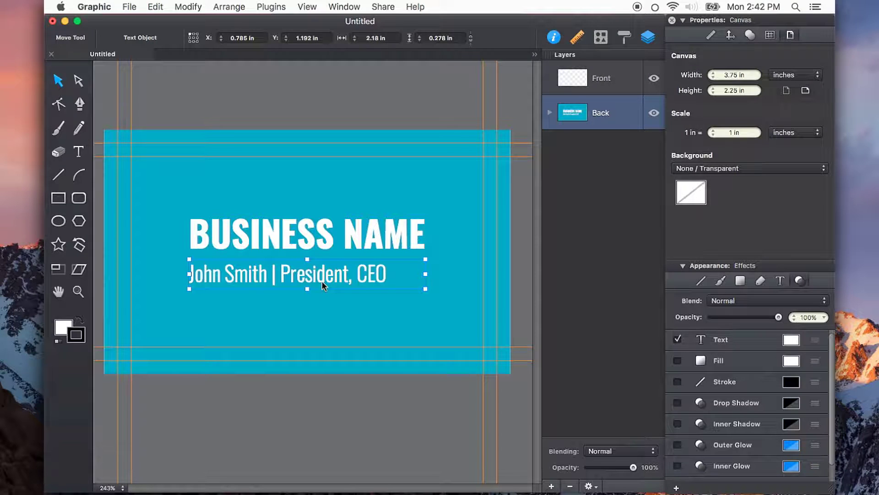
# Duplicate the name line just below it and replace its text with a phone number.
pyautogui.moveTo(326, 292); pyautogui.dragTo(313, 324)
pyautogui.click(300, 416)
pyautogui.doubleClick(275, 308)
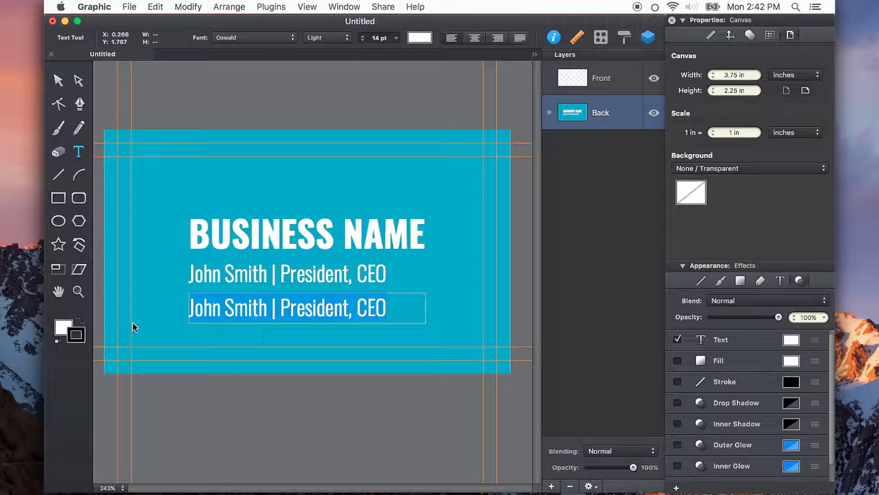
pyautogui.write('123-456-7890')
pyautogui.press('Escape')
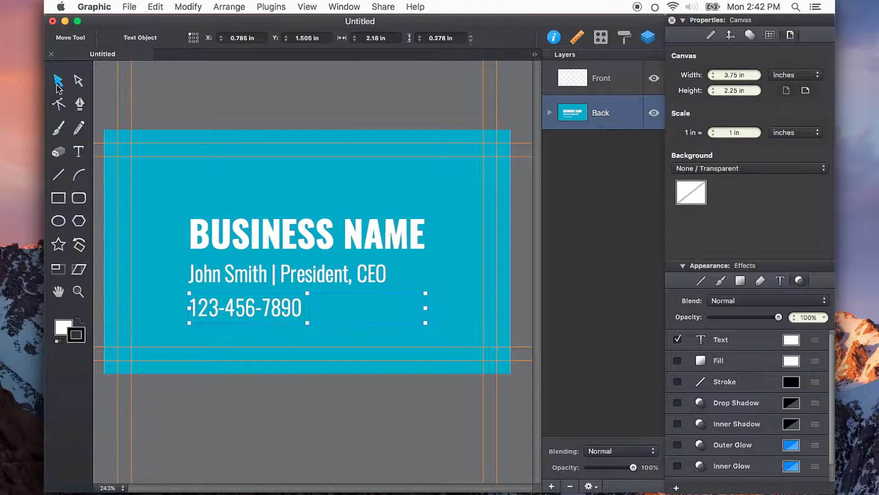
# Add the e-mail address after the phone number and move it onto its own line.
pyautogui.doubleClick(315, 309)
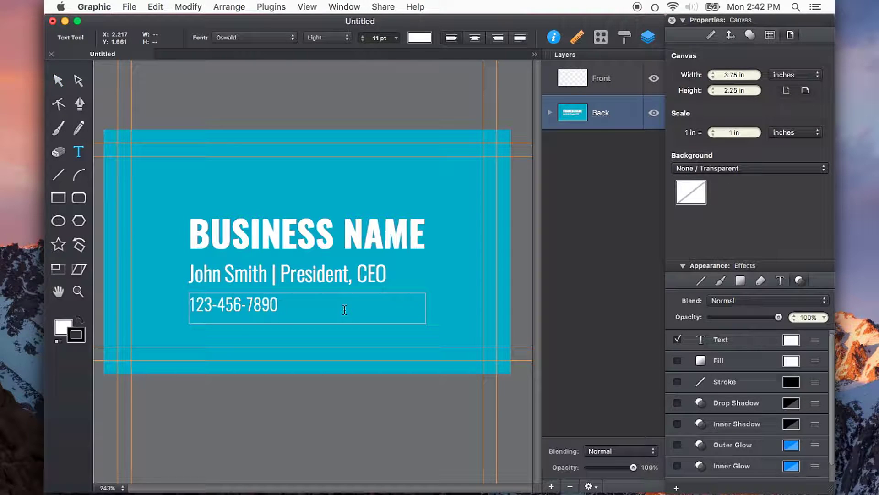
pyautogui.write('| john@busin')
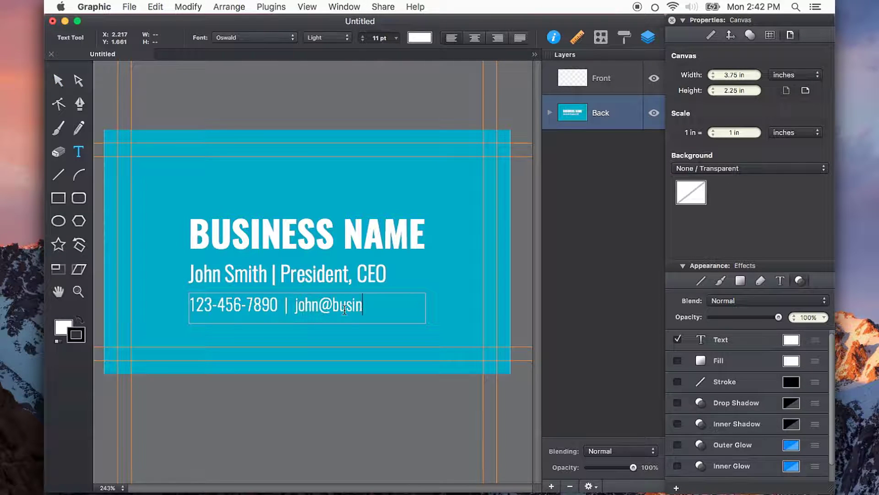
pyautogui.write('essname.com')
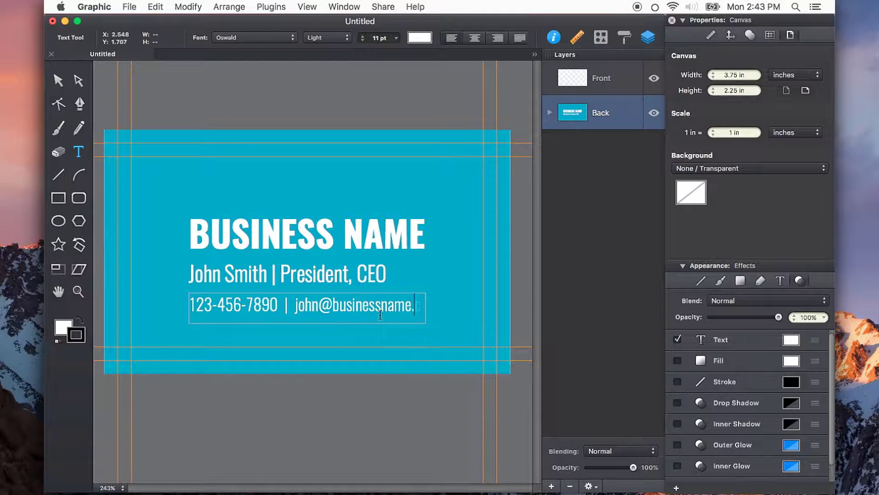
pyautogui.press('Escape')
pyautogui.doubleClick(275, 304)
pyautogui.press('Return')
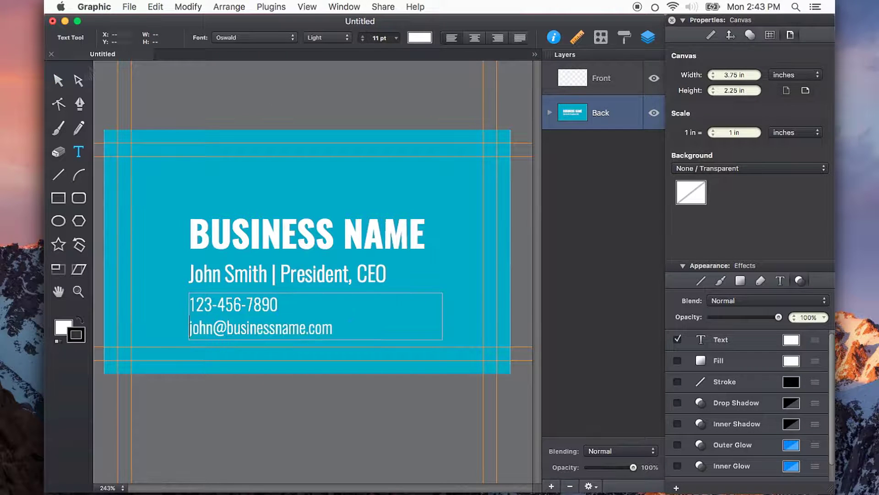
# Place phone and envelope symbols from the Shape Library's Symbols onto the card.
pyautogui.click(58, 84)
pyautogui.click(601, 37)
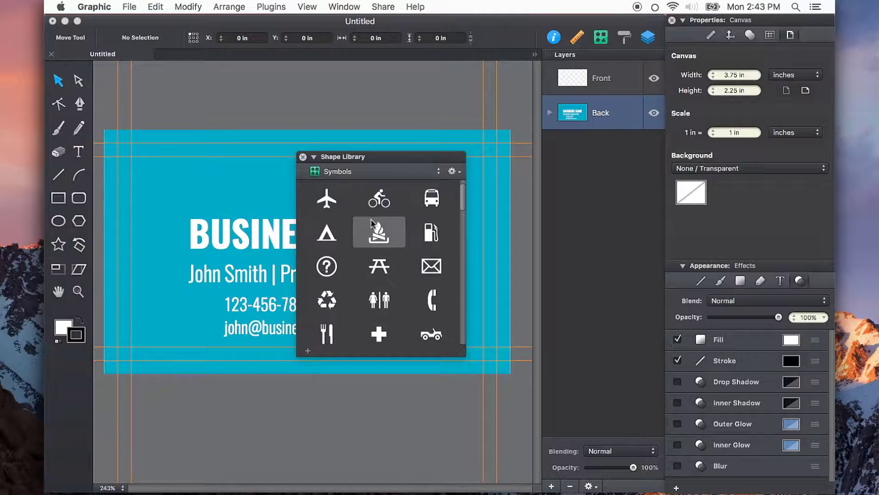
pyautogui.scroll(-2, 372, 225)
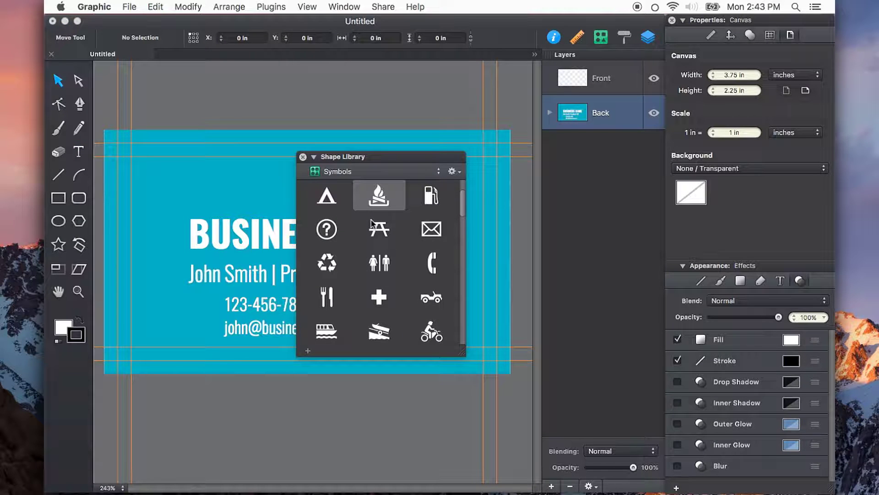
pyautogui.scroll(2, 372, 225)
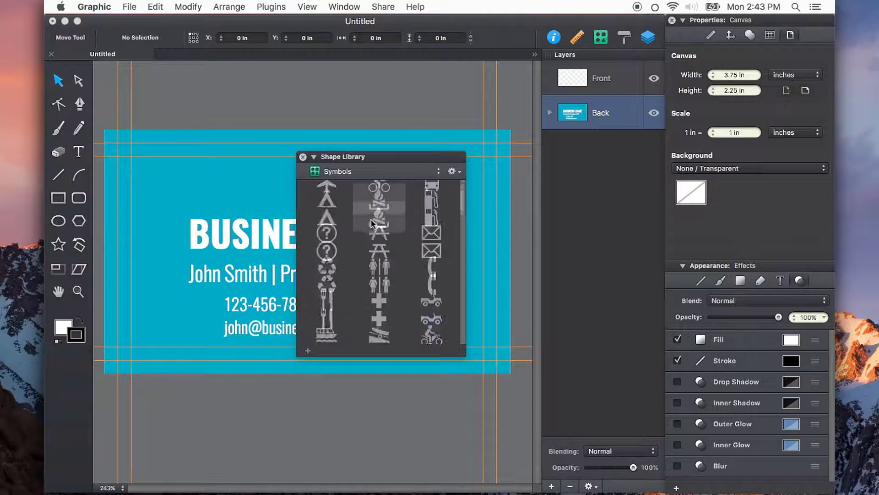
pyautogui.moveTo(432, 298); pyautogui.dragTo(167, 303)
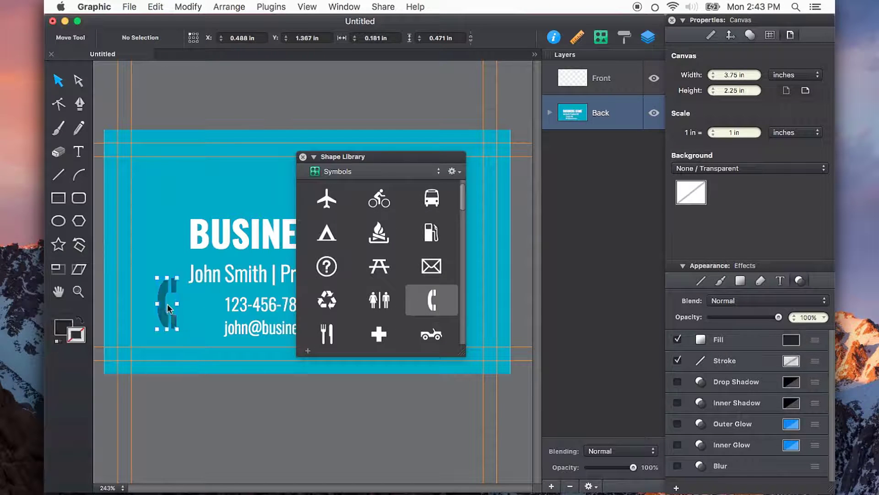
pyautogui.moveTo(431, 266); pyautogui.dragTo(161, 414)
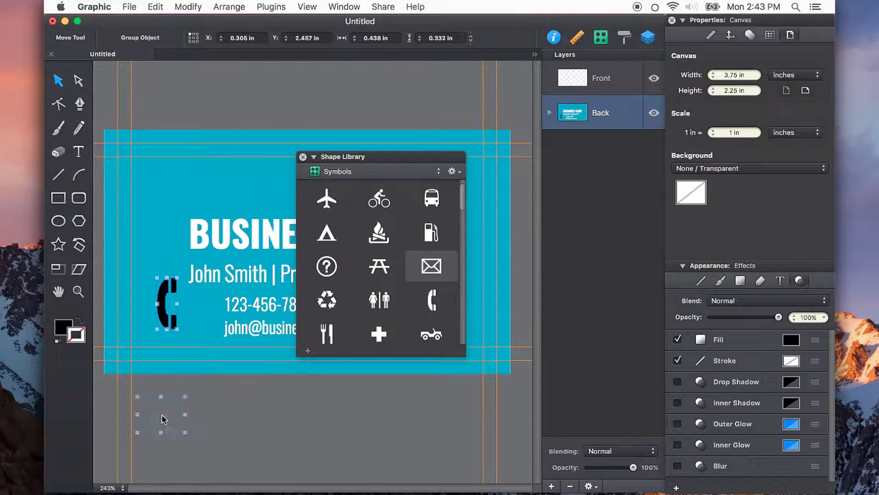
pyautogui.click(298, 428)
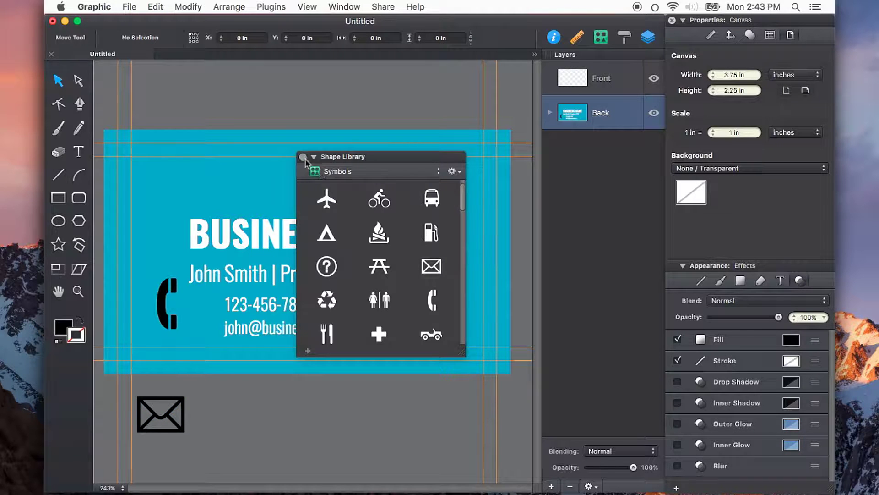
pyautogui.click(303, 156)
# Fill both symbols white, move the phone to the lower-left and rotate it about 40°.
pyautogui.press('super+a')
pyautogui.click(791, 339)
pyautogui.click(650, 353)
pyautogui.click(168, 324)
pyautogui.moveTo(168, 325); pyautogui.dragTo(157, 375)
pyautogui.moveTo(173, 325); pyautogui.dragTo(148, 323)
# Shrink both icons together and line them up beside the phone and e-mail lines.
pyautogui.keyDown('shift'); pyautogui.click(161, 414); pyautogui.keyUp('shift')
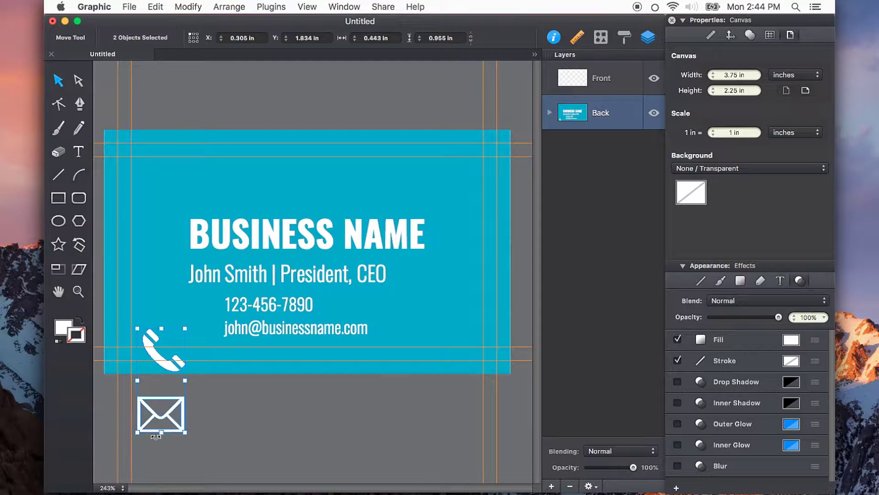
pyautogui.moveTo(162, 433); pyautogui.dragTo(162, 380)
pyautogui.moveTo(162, 335); pyautogui.dragTo(198, 337)
pyautogui.click(211, 416)
pyautogui.moveTo(204, 306); pyautogui.dragTo(206, 311)
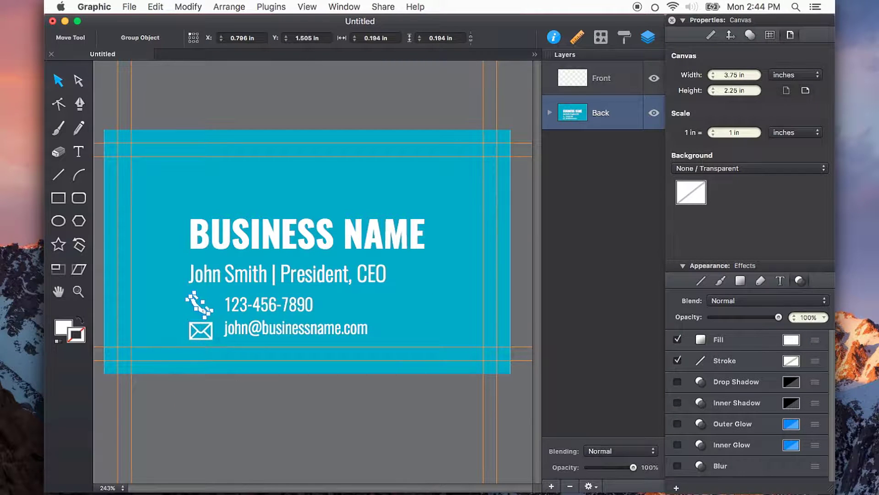
pyautogui.keyDown('shift'); pyautogui.click(200, 330); pyautogui.keyUp('shift')
pyautogui.click(277, 416)
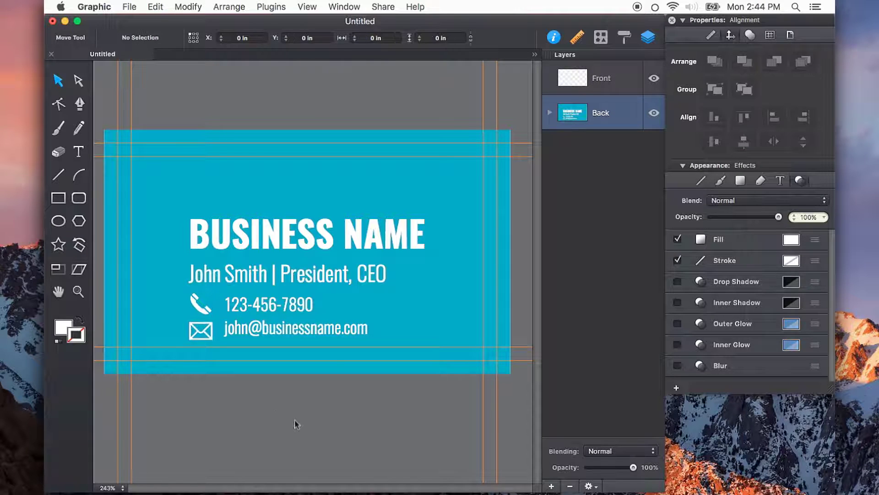
# Raise all text and icons, excluding the cyan background, and nudge the contact text left.
pyautogui.press('cmd+a')
pyautogui.keyDown('shift'); pyautogui.click(173, 222); pyautogui.keyUp('shift')
pyautogui.moveTo(304, 257); pyautogui.dragTo(304, 231)
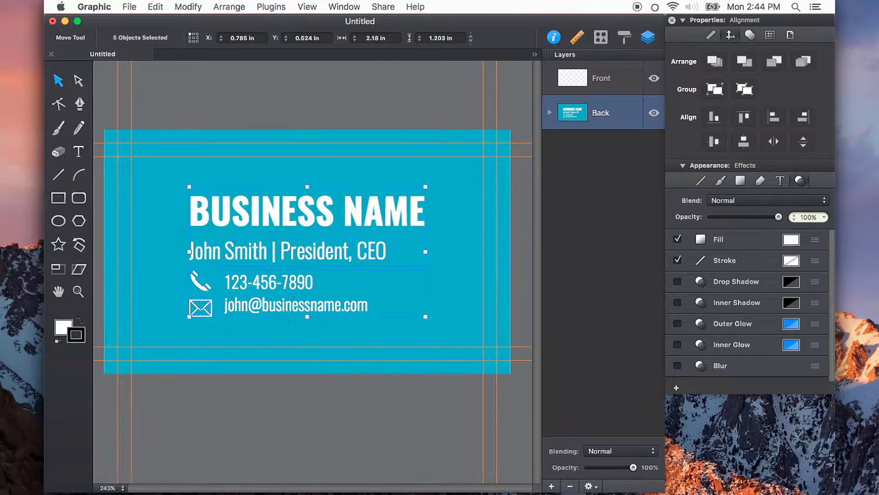
pyautogui.click(293, 419)
pyautogui.click(235, 303)
pyautogui.moveTo(235, 303); pyautogui.dragTo(229, 303)
pyautogui.click(247, 424)
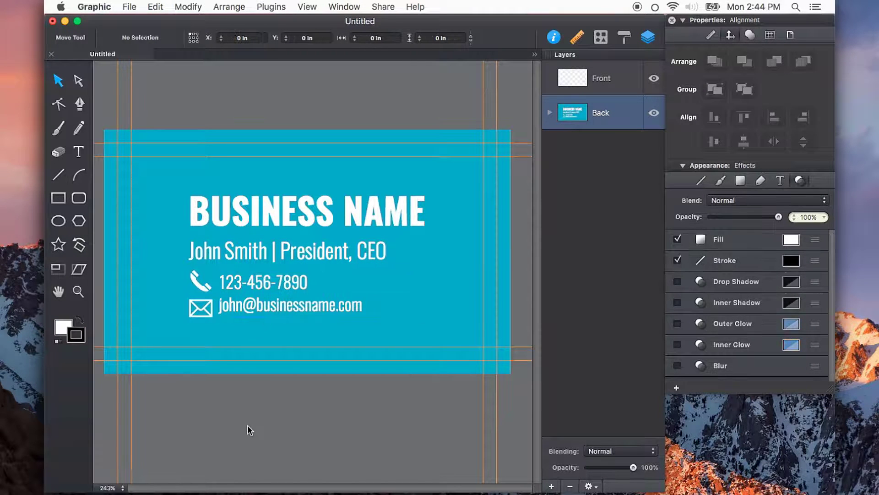
# Mirror the phone icon horizontally.
pyautogui.click(200, 281)
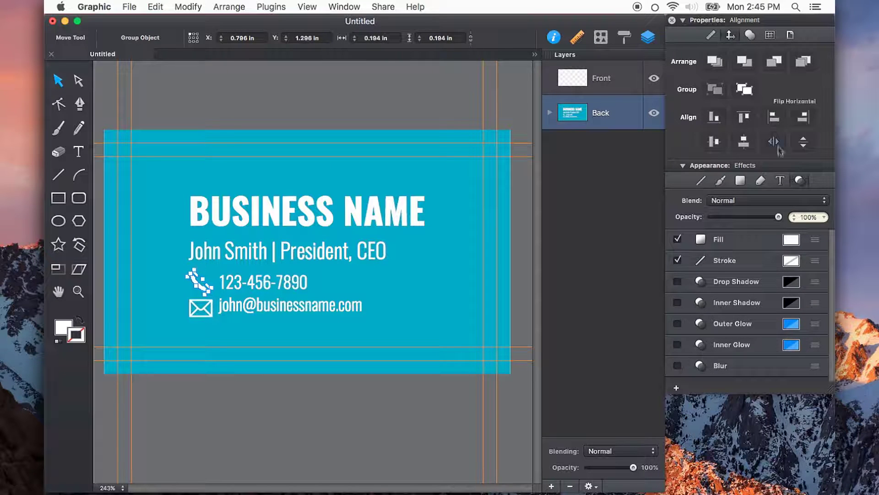
pyautogui.click(774, 142)
pyautogui.click(791, 239)
pyautogui.click(296, 216)
# Reposition the BUSINESS NAME heading and lock the cyan background in the Back layer.
pyautogui.moveTo(297, 215); pyautogui.dragTo(297, 215)
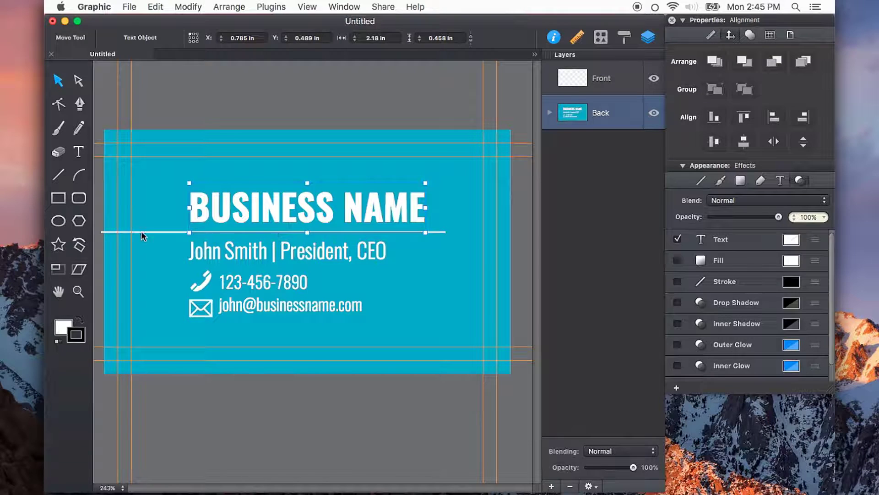
pyautogui.click(142, 232)
pyautogui.click(275, 436)
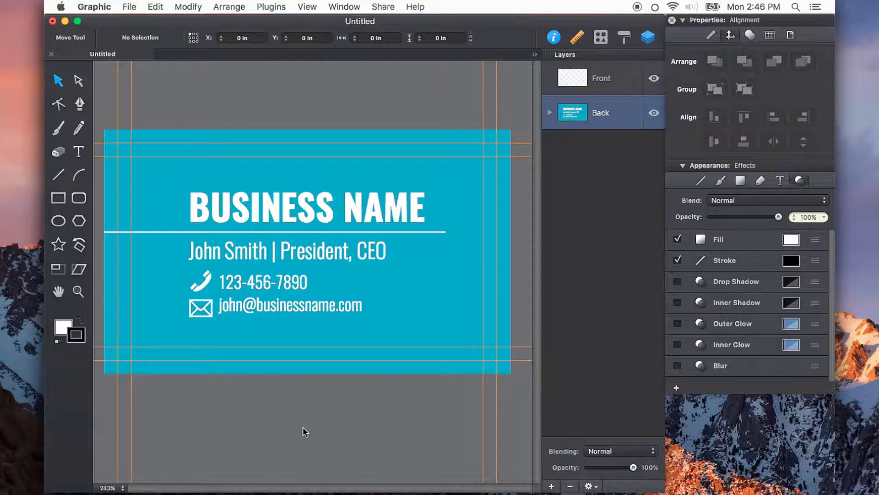
pyautogui.click(581, 119)
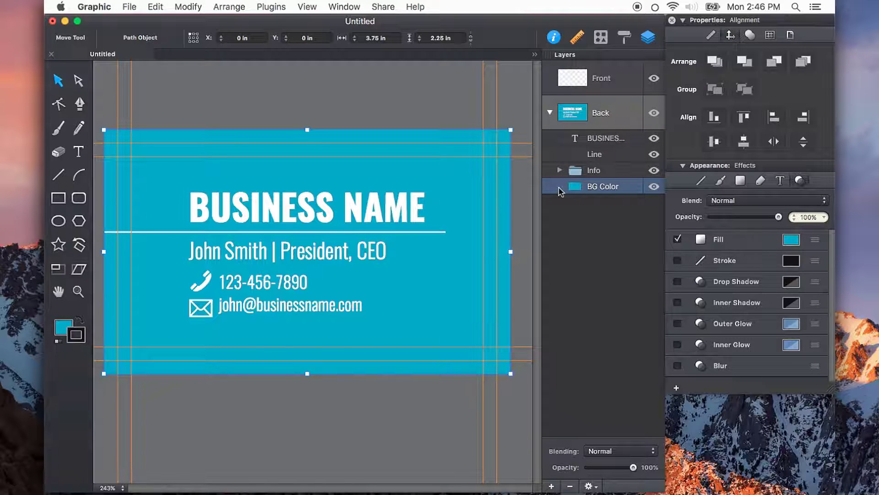
pyautogui.click(635, 186)
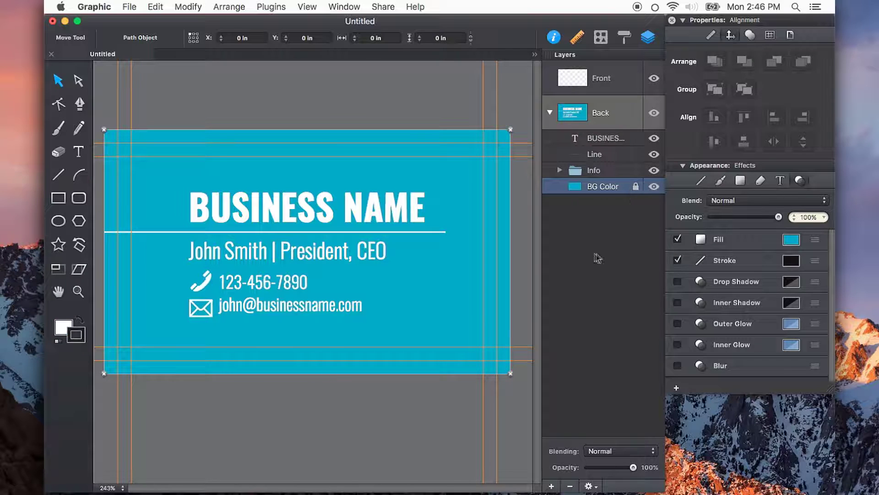
pyautogui.click(589, 272)
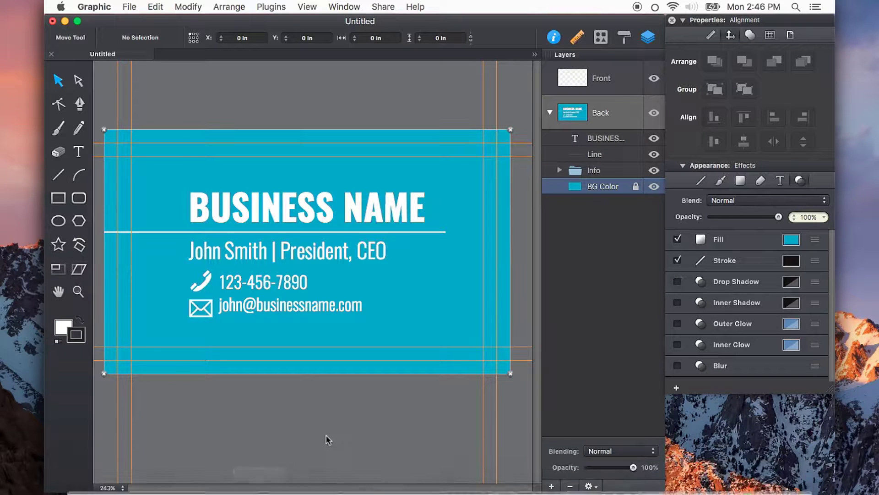
# Duplicate the divider line at the card bottom and move the contact info group lower.
pyautogui.moveTo(421, 404); pyautogui.dragTo(190, 219)
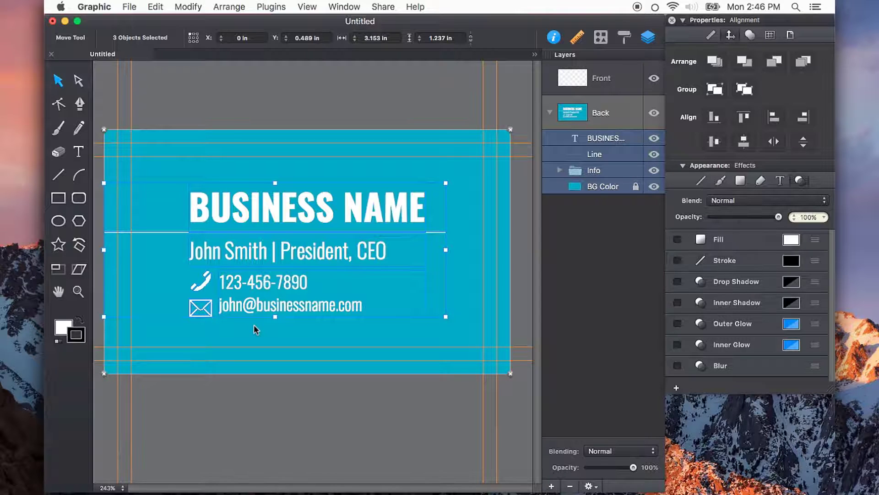
pyautogui.click(321, 414)
pyautogui.moveTo(272, 309)
pyautogui.mouseDown()
pyautogui.moveTo(270, 319)
pyautogui.moveTo(270, 310)
pyautogui.mouseUp()
pyautogui.moveTo(436, 237); pyautogui.dragTo(436, 353)
pyautogui.click(305, 303)
pyautogui.moveTo(306, 302); pyautogui.dragTo(306, 315)
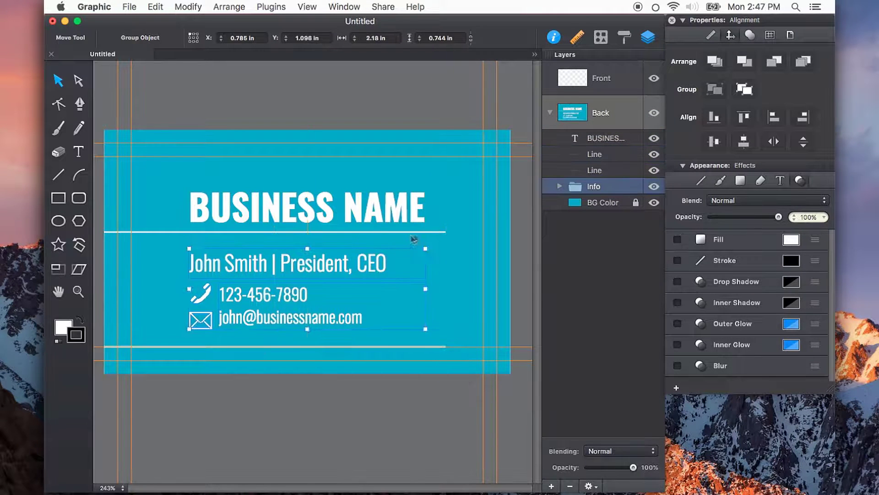
# Distribute both lines and the info vertically, delete the extra bottom line, hide guides.
pyautogui.keyDown('shift'); pyautogui.click(414, 232); pyautogui.keyUp('shift')
pyautogui.keyDown('shift'); pyautogui.click(428, 346); pyautogui.keyUp('shift')
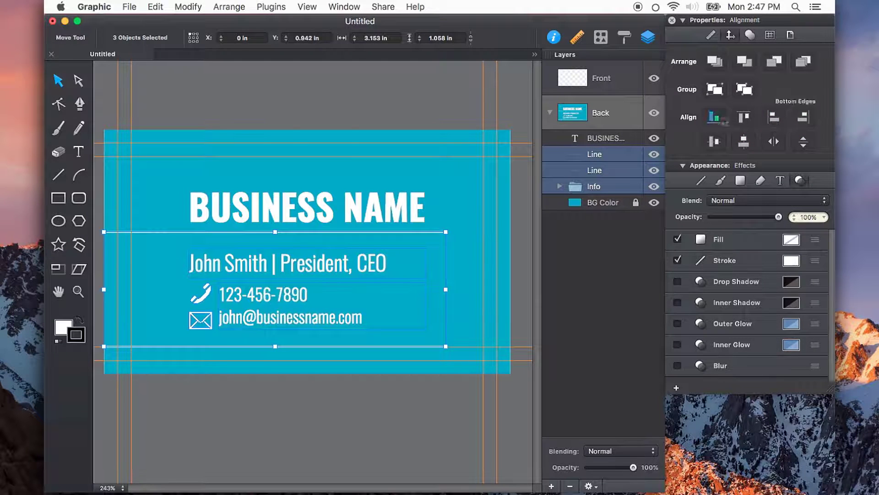
pyautogui.click(229, 6)
pyautogui.click(373, 104)
pyautogui.click(293, 352)
pyautogui.click(293, 347)
pyautogui.press('Delete')
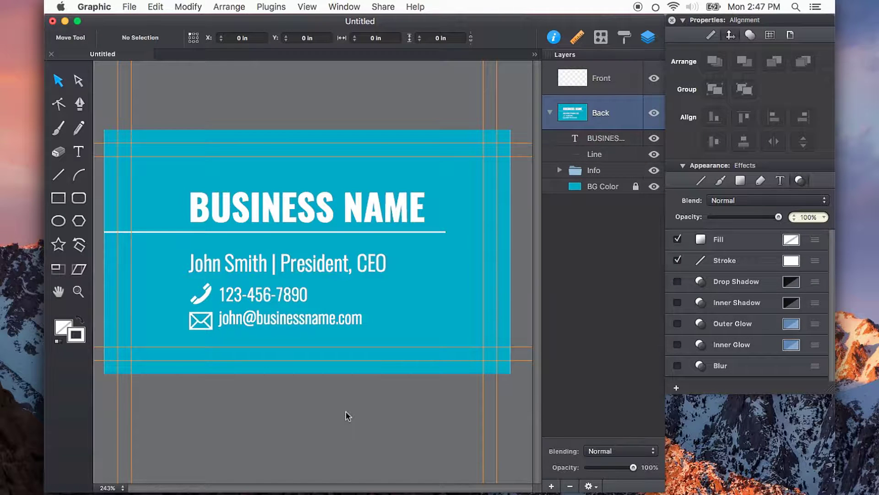
pyautogui.press('super+semicolon')
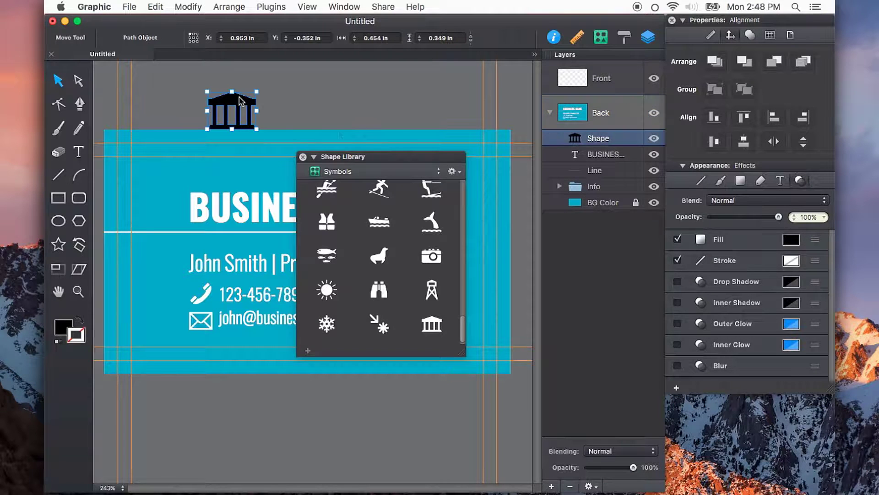
# Fill the bank icon white and place it just left of BUSINESS NAME.
pyautogui.click(791, 239)
pyautogui.click(653, 280)
pyautogui.click(303, 157)
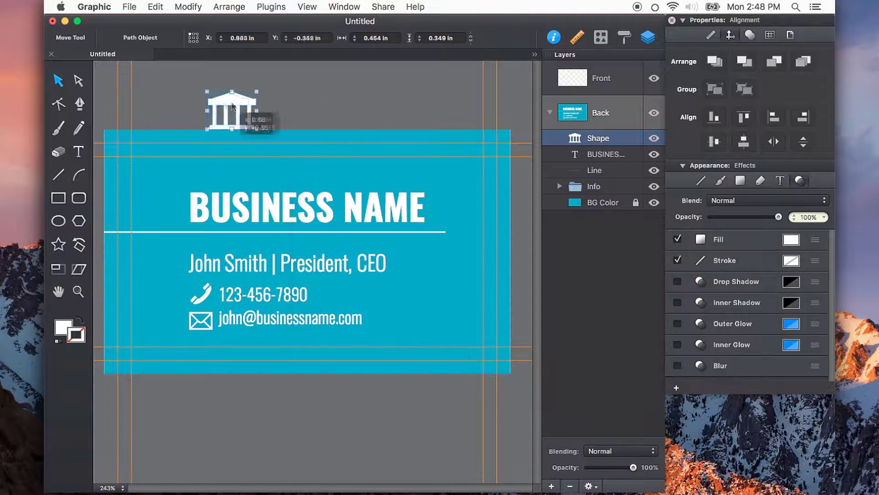
pyautogui.moveTo(230, 105); pyautogui.dragTo(171, 199)
pyautogui.click(242, 197)
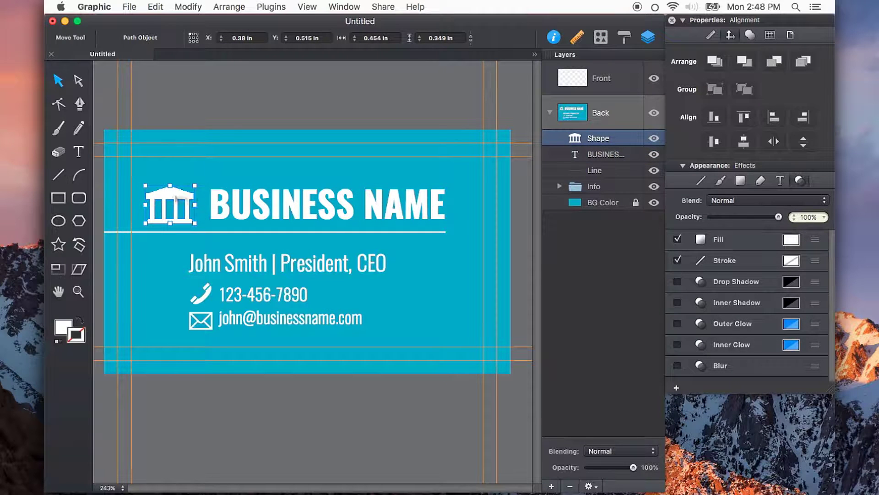
pyautogui.keyDown('shift'); pyautogui.click(244, 200); pyautogui.keyUp('shift')
pyautogui.click(181, 191)
pyautogui.press('Right')
pyautogui.press('Right')
pyautogui.press('Right')
pyautogui.press('Right')
pyautogui.press('Right')
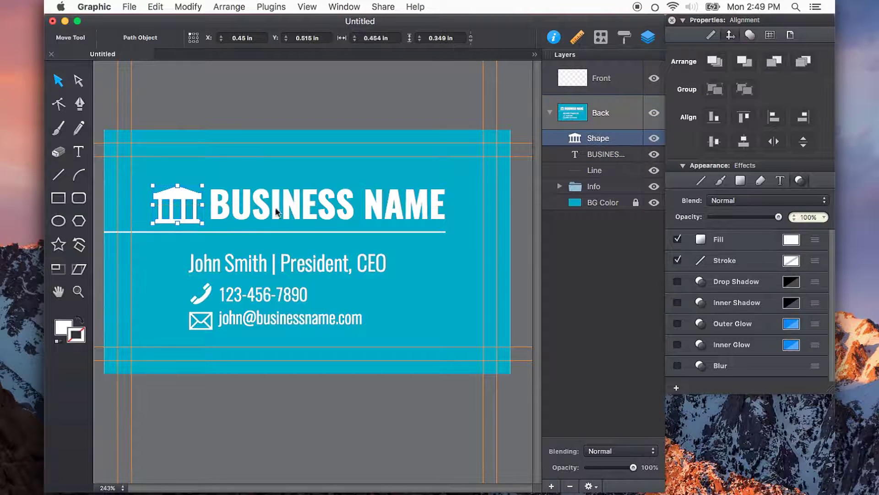
# Convert BUSINESS NAME to grouped outlines and shift it with the icon slightly right.
pyautogui.click(179, 202)
pyautogui.keyDown('shift'); pyautogui.click(293, 206); pyautogui.keyUp('shift')
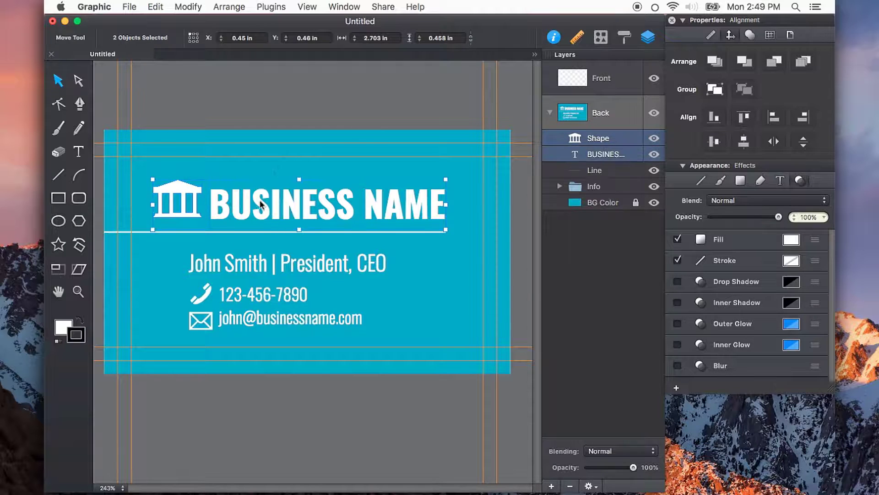
pyautogui.click(329, 205)
pyautogui.click(188, 6)
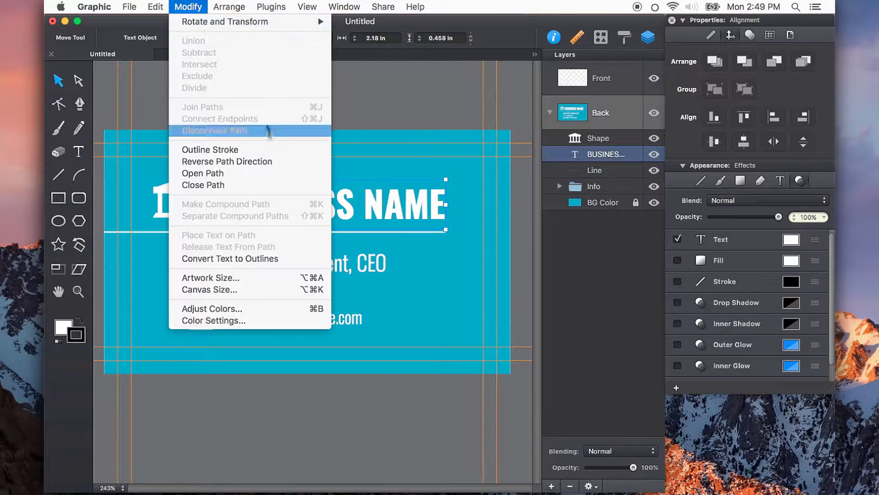
pyautogui.click(256, 255)
pyautogui.press('super+g')
pyautogui.keyDown('shift'); pyautogui.click(595, 138); pyautogui.keyUp('shift')
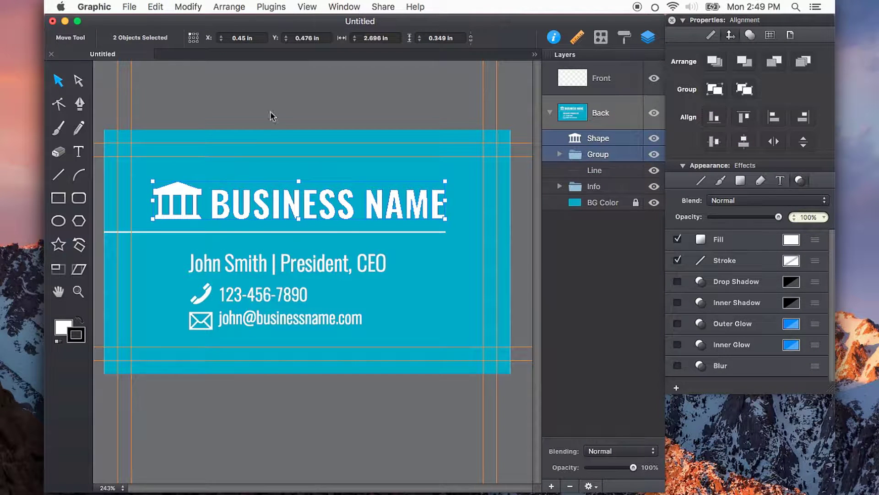
pyautogui.moveTo(285, 209); pyautogui.dragTo(294, 209)
# Extend the divider line further right and hide the layout guides.
pyautogui.click(355, 233)
pyautogui.moveTo(446, 233); pyautogui.dragTo(453, 232)
pyautogui.click(320, 111)
pyautogui.press('super+semicolon')
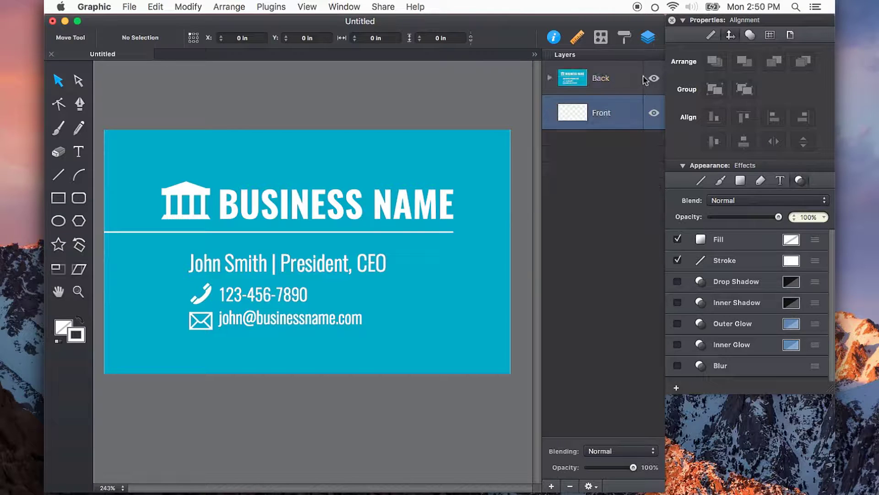
# Paste a copy of the cyan background rectangle into the Front layer.
pyautogui.click(654, 79)
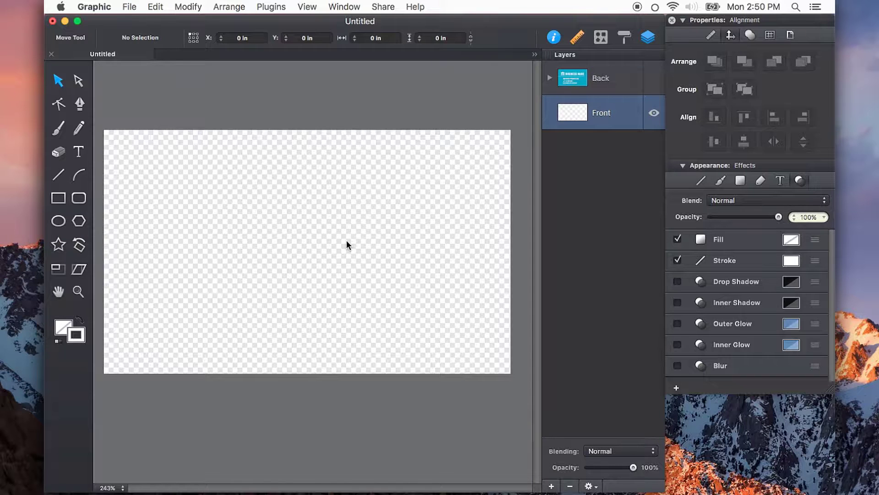
pyautogui.click(654, 79)
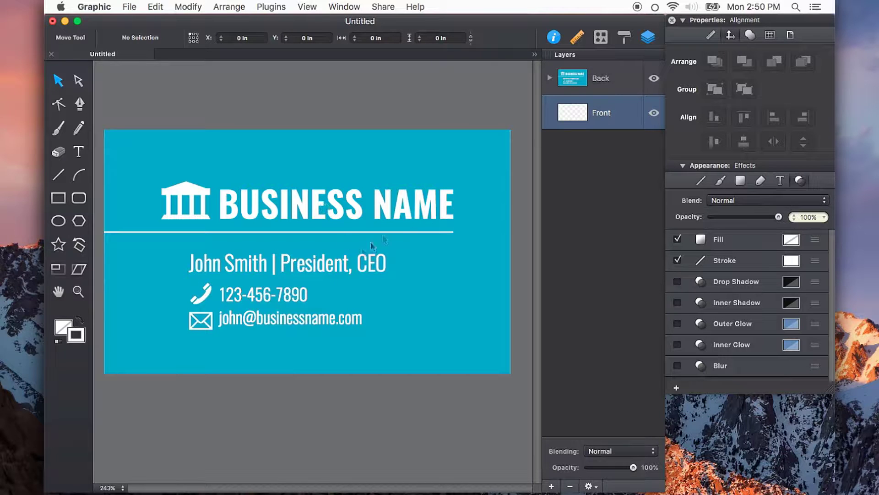
pyautogui.click(569, 88)
pyautogui.click(301, 217)
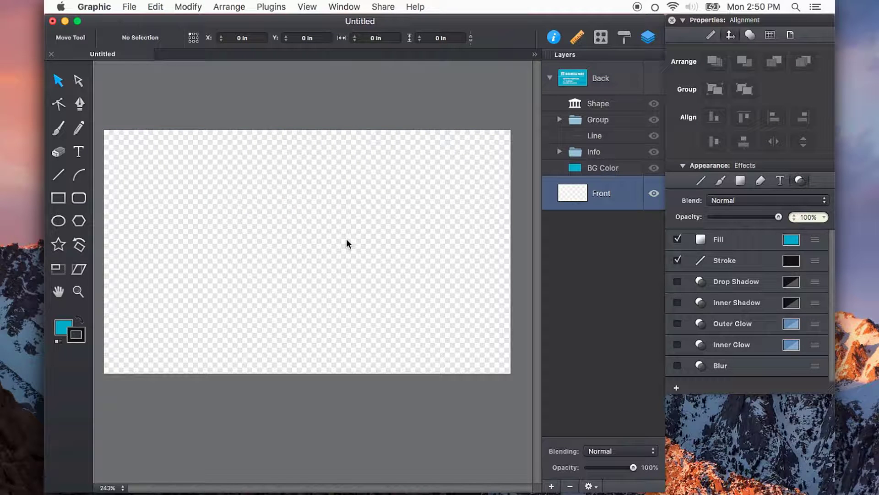
pyautogui.press('super+v')
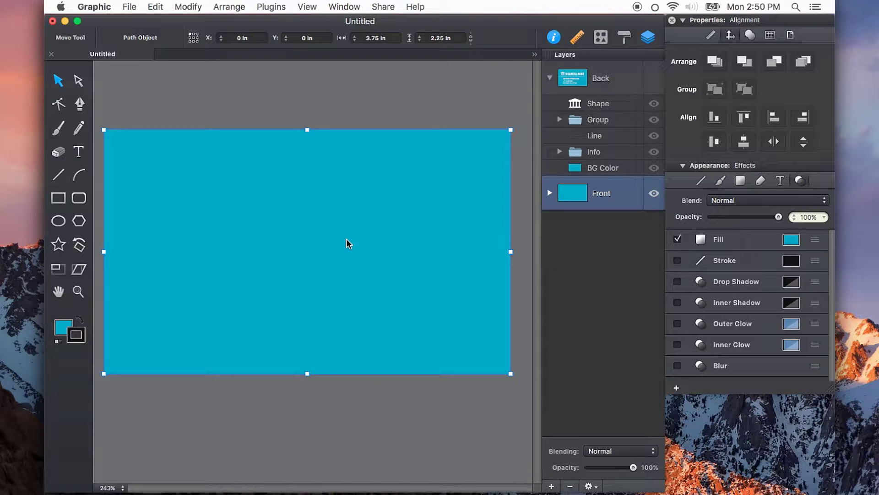
# Lock the Front layer's BG Color rectangle.
pyautogui.click(550, 78)
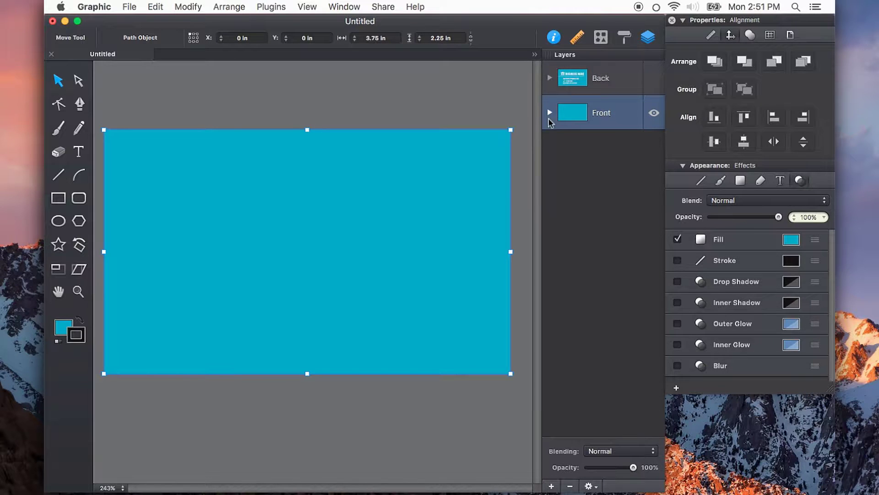
pyautogui.click(549, 112)
pyautogui.click(636, 138)
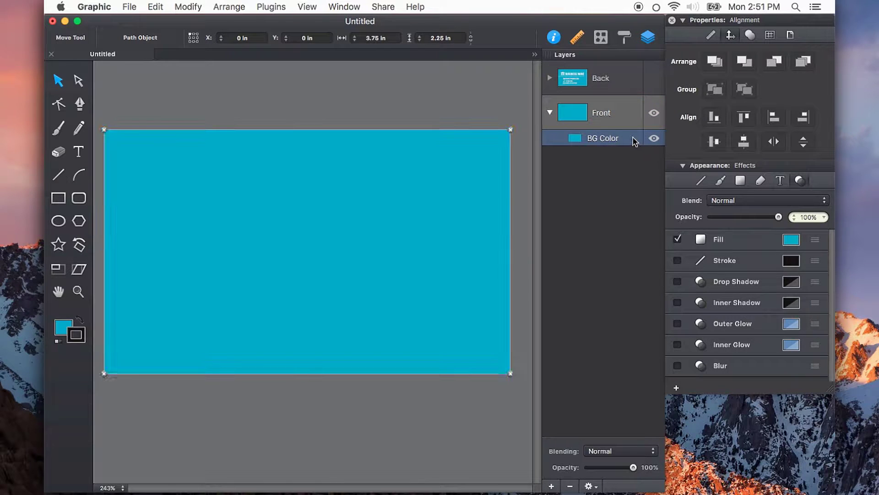
pyautogui.click(626, 111)
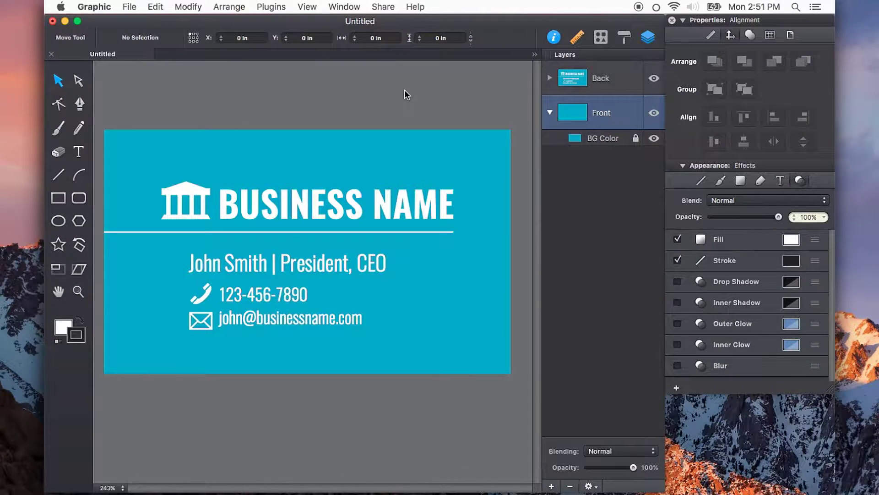
# Set the export to PDF for the Entire Canvas at 100% scale and 300 pixels/in.
pyautogui.press('super+e')
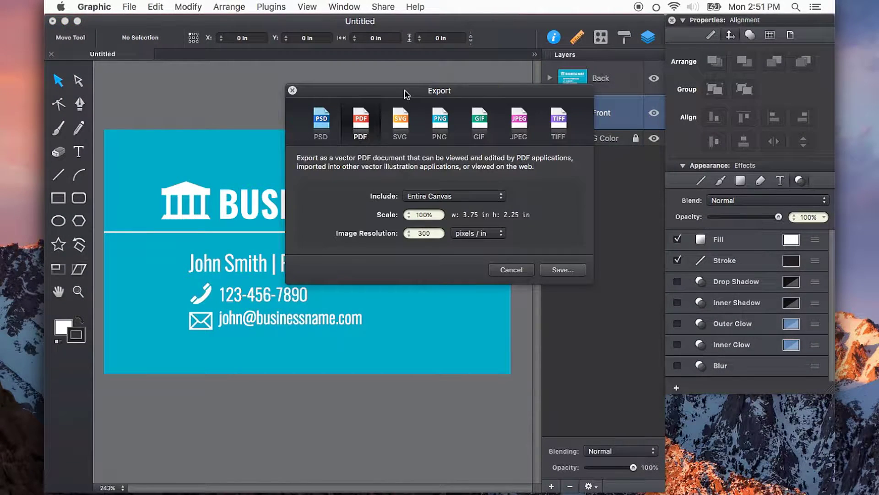
pyautogui.click(510, 270)
pyautogui.click(133, 7)
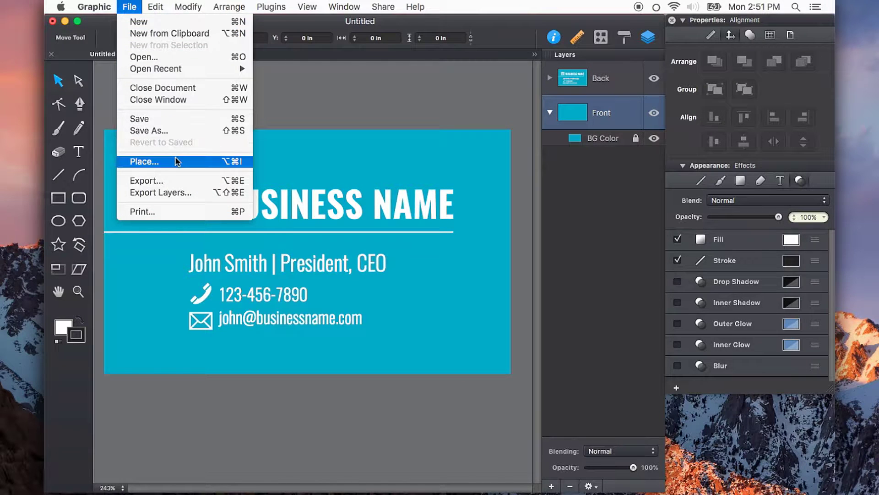
pyautogui.click(174, 179)
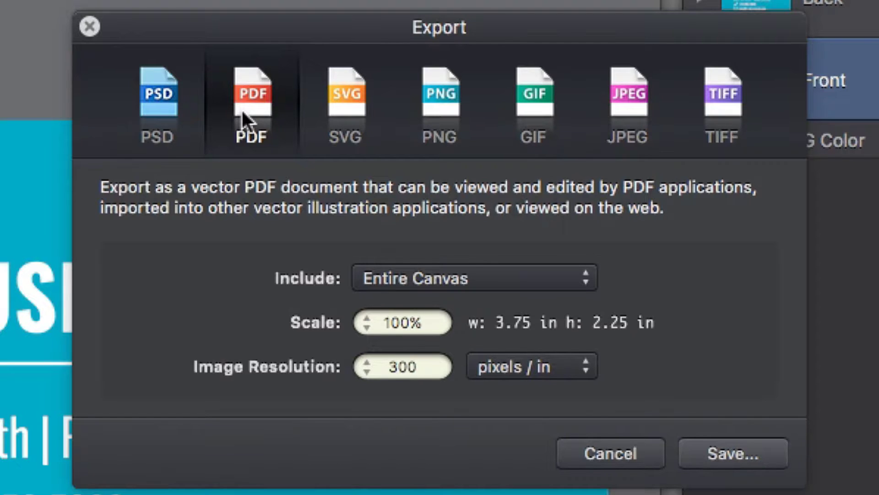
pyautogui.click(149, 110)
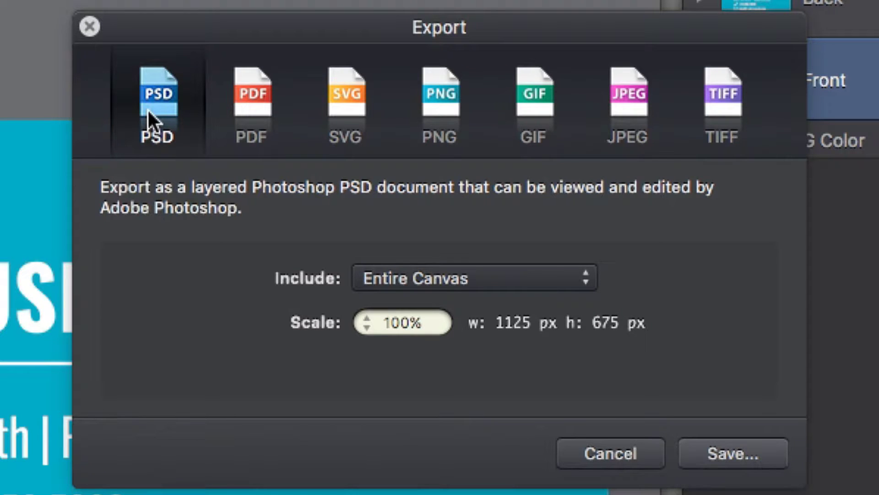
pyautogui.click(252, 114)
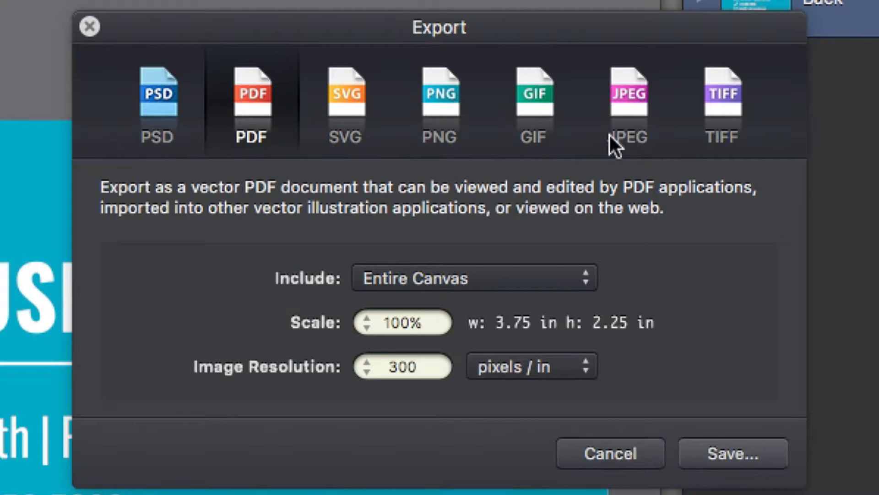